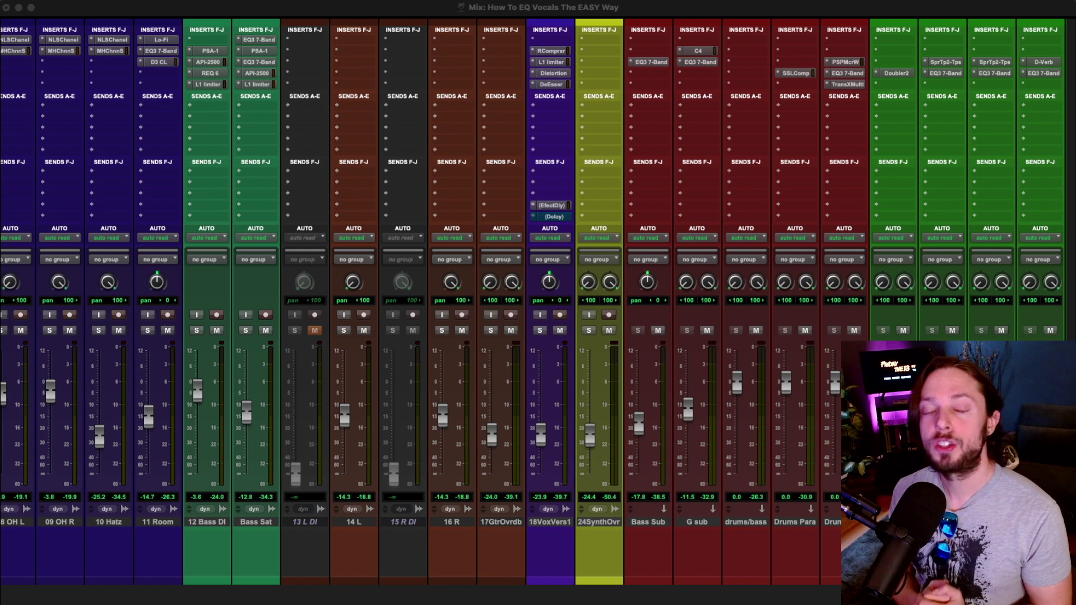
# Play the mix and examine the vocal clips of the 18 Vox Verse 1 track in the Edit window's Verse I section
pyautogui.click(539, 331)
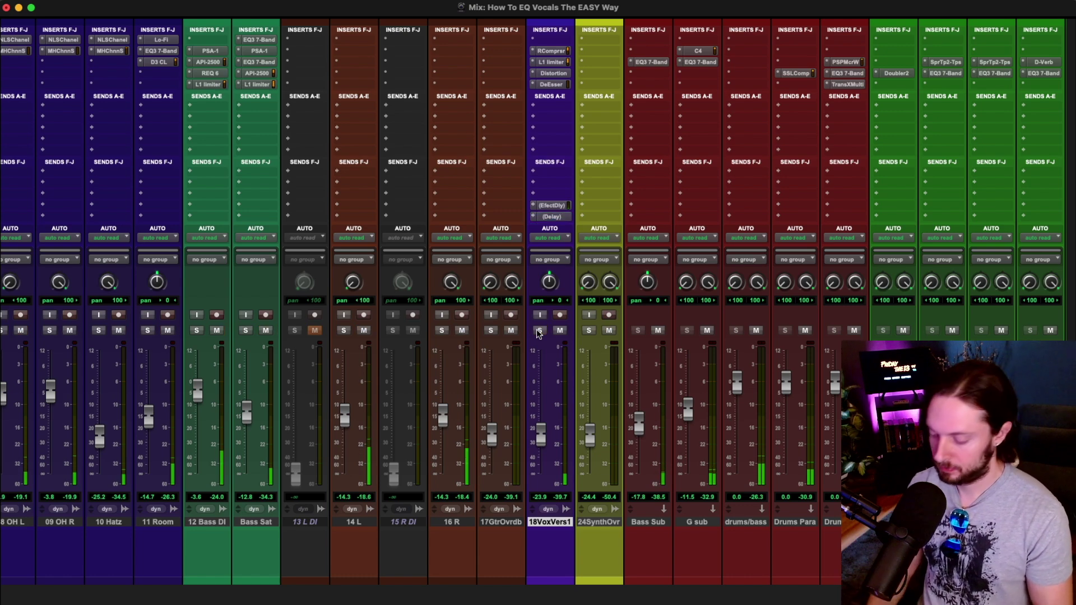
pyautogui.press('super+equal')
pyautogui.press('r')
pyautogui.press('r')
pyautogui.press('t')
pyautogui.press('t')
pyautogui.hscroll(5, 588, 260)
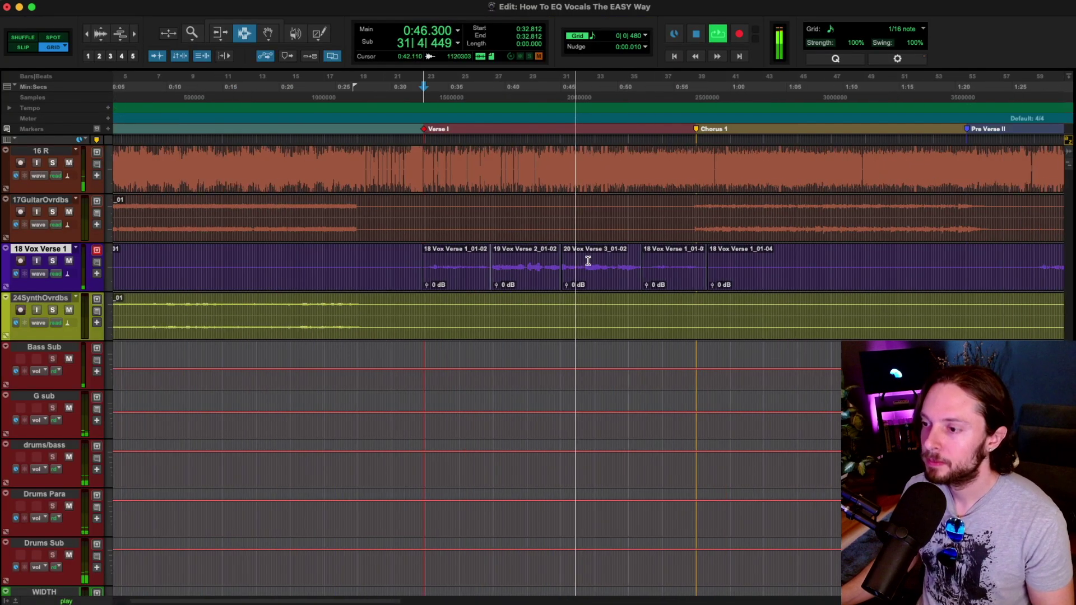
pyautogui.hscroll(-1, 588, 261)
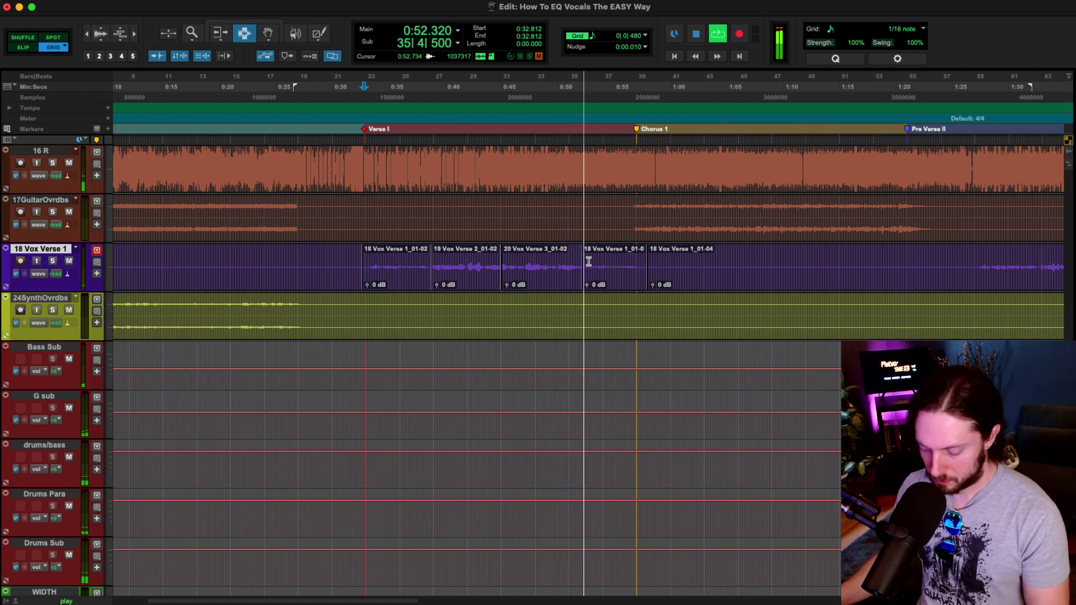
pyautogui.press('t')
pyautogui.press('t')
pyautogui.hscroll(8, 588, 262)
pyautogui.press('r')
pyautogui.press('r')
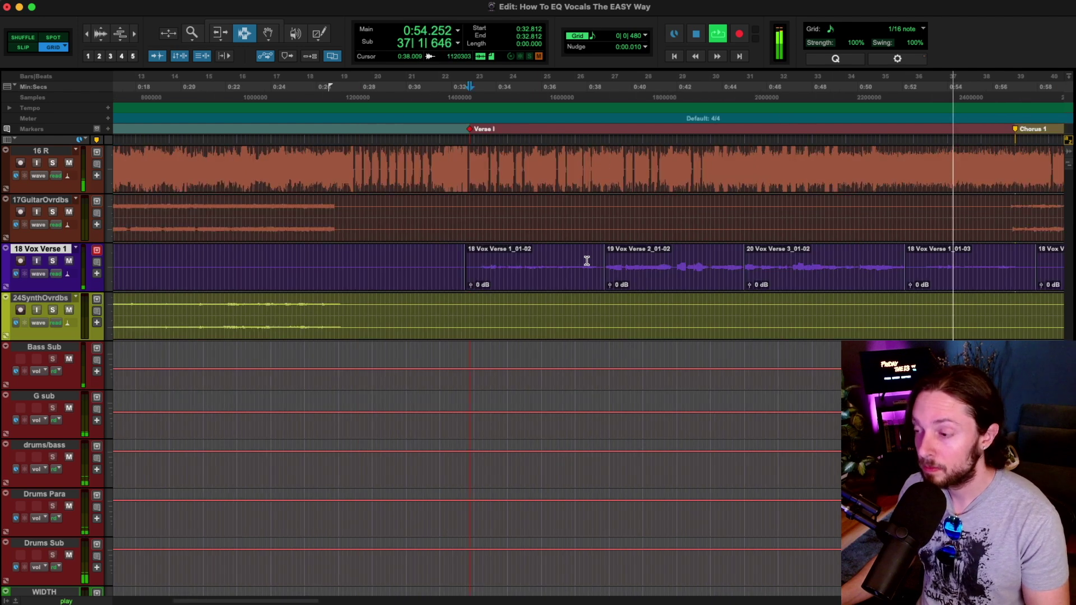
pyautogui.hscroll(4, 583, 260)
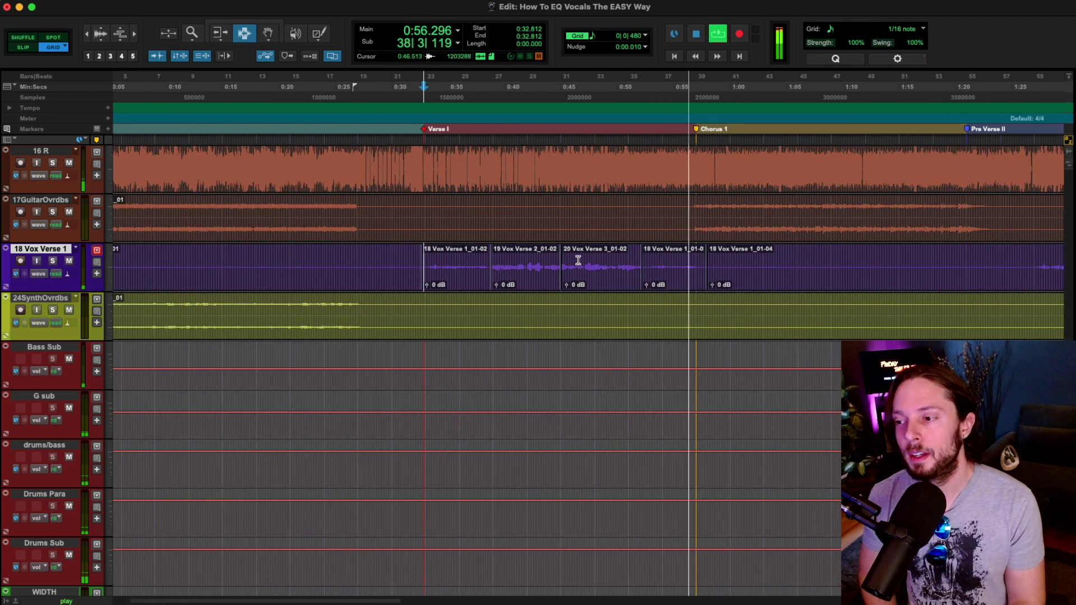
pyautogui.press('space')
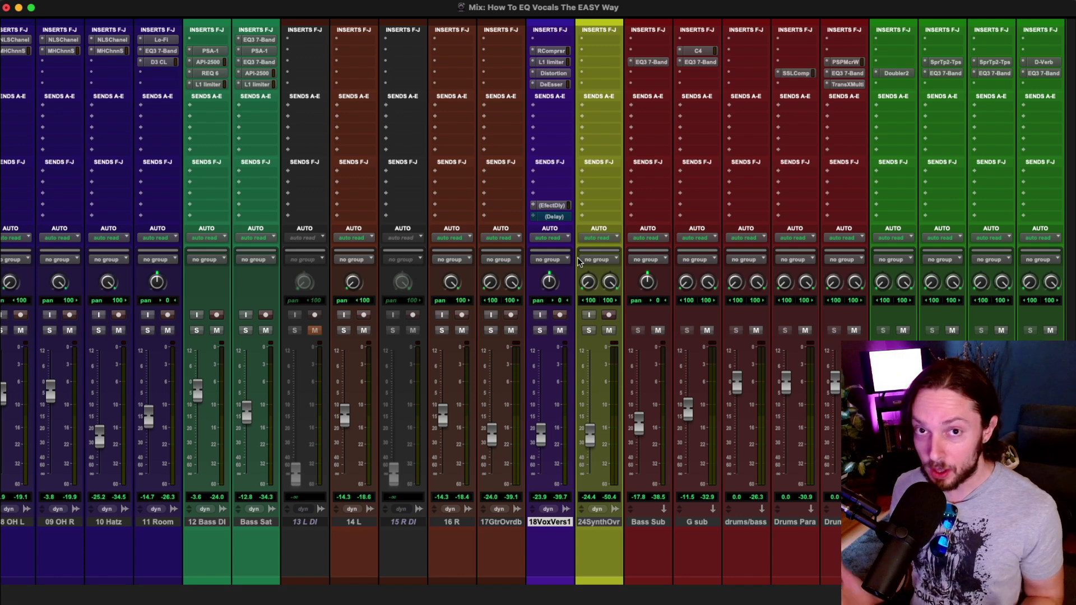
# Insert an EQ3 7-Band ahead of the compressor on the verse vocal track and enable its high-pass filter at 24 dB/oct and 165.3 Hz
pyautogui.click(540, 44)
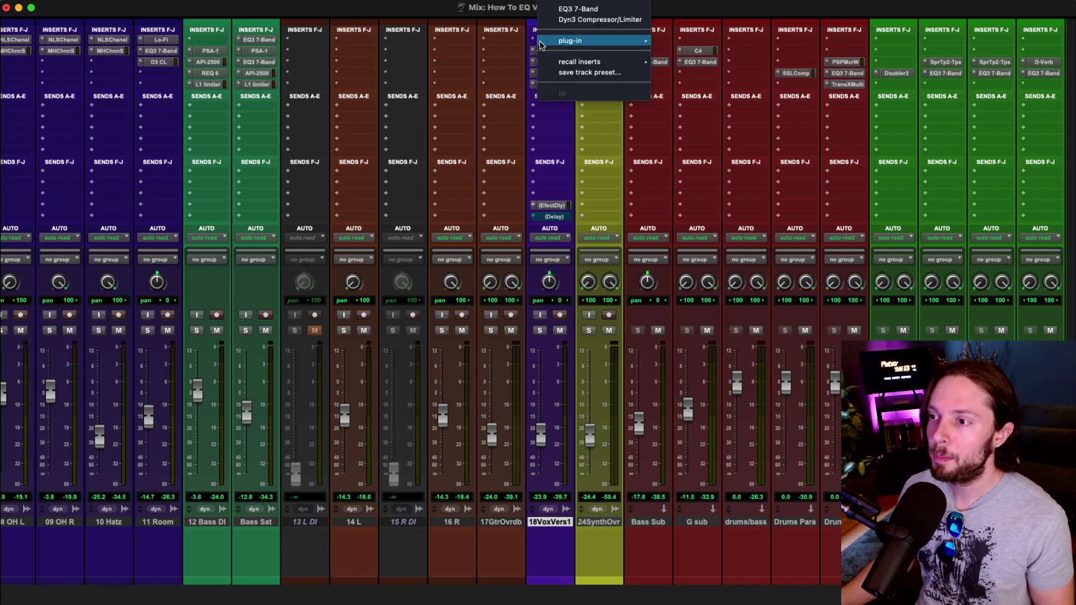
pyautogui.click(586, 8)
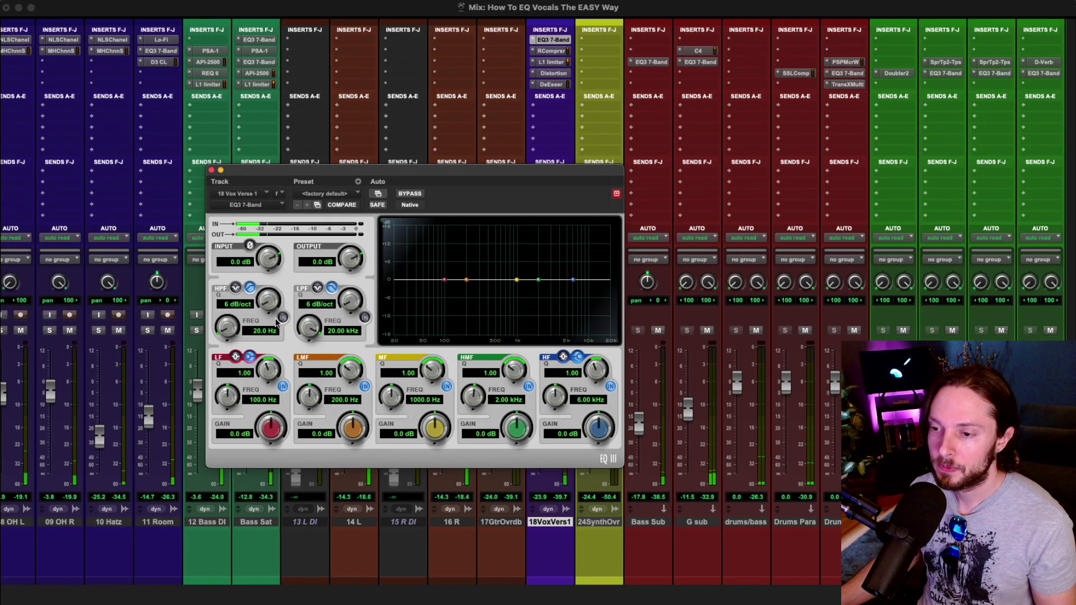
pyautogui.click(221, 299)
pyautogui.moveTo(268, 302); pyautogui.dragTo(256, 256)
pyautogui.moveTo(233, 324); pyautogui.dragTo(286, 259)
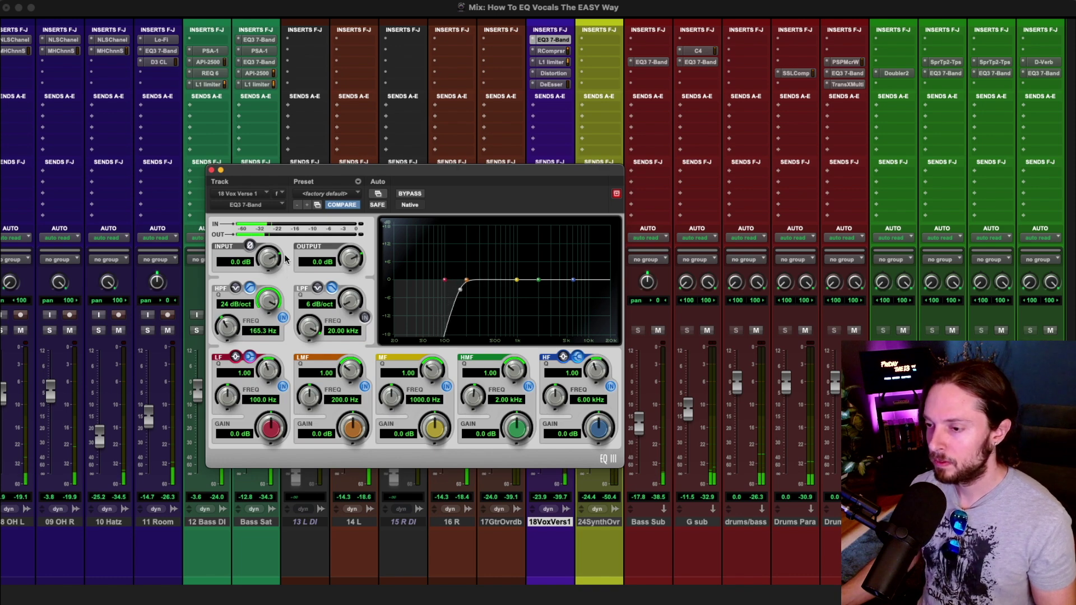
# Move the EQ window clear of the vocal channel and compare the soloed vocal with the high-pass filter off and on, ending with solo off
pyautogui.moveTo(404, 167); pyautogui.dragTo(388, 94)
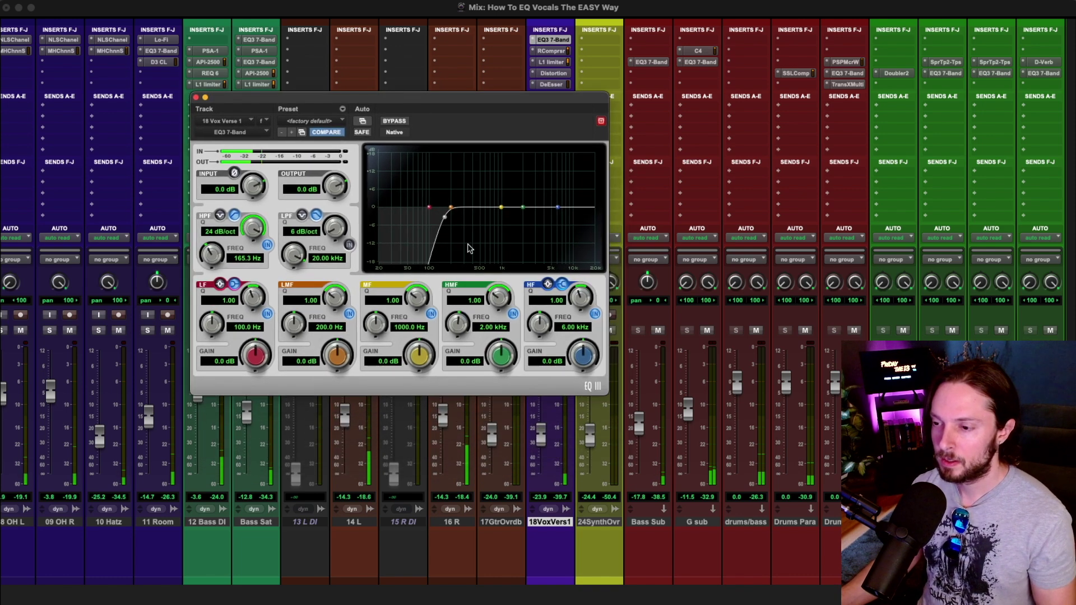
pyautogui.moveTo(472, 114); pyautogui.dragTo(396, 107)
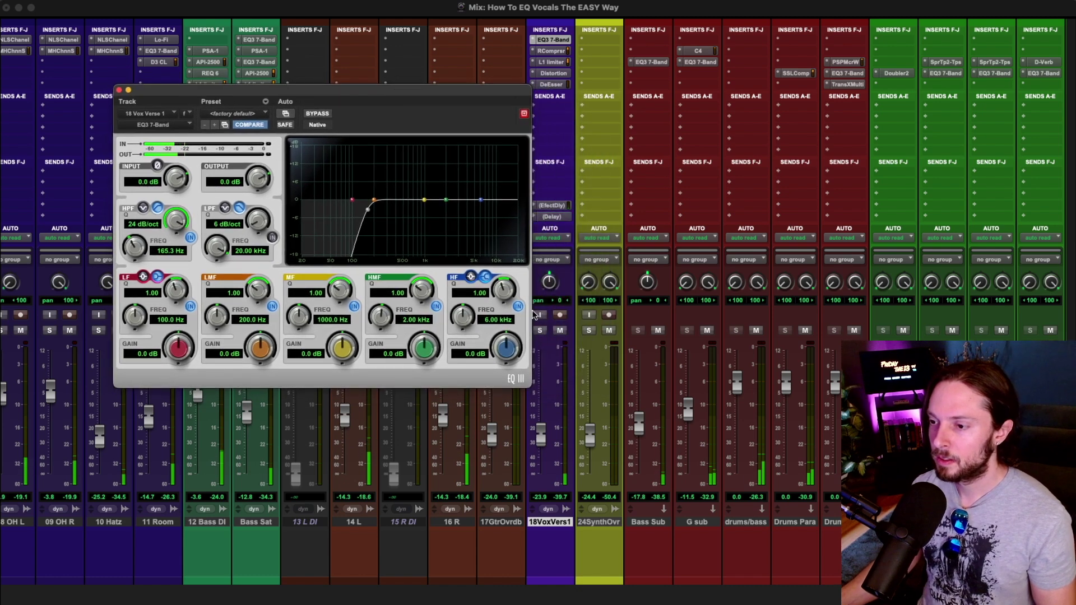
pyautogui.click(540, 330)
pyautogui.click(191, 237)
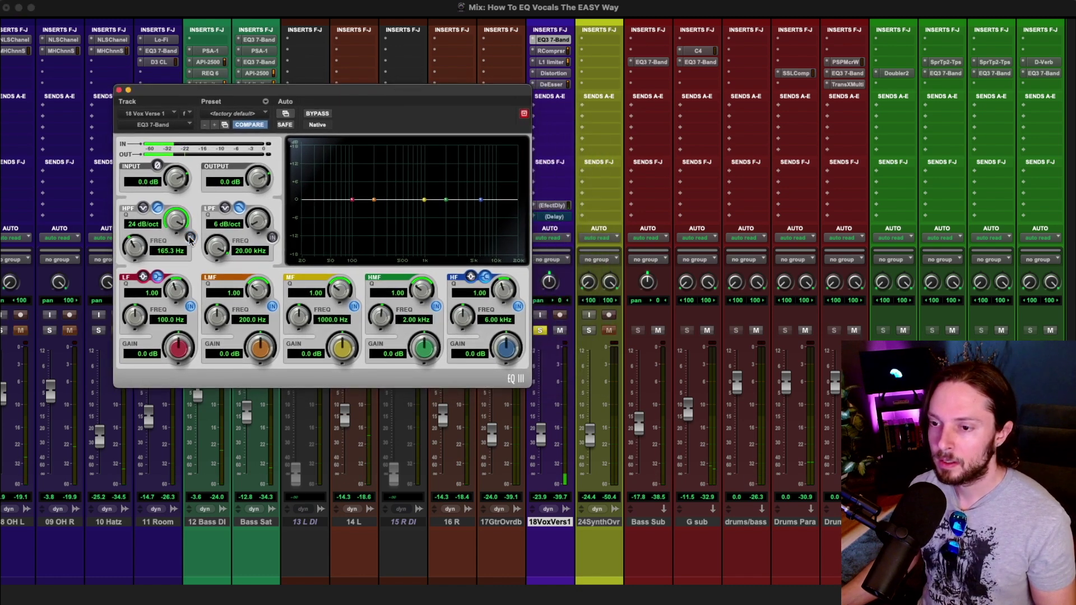
pyautogui.click(191, 237)
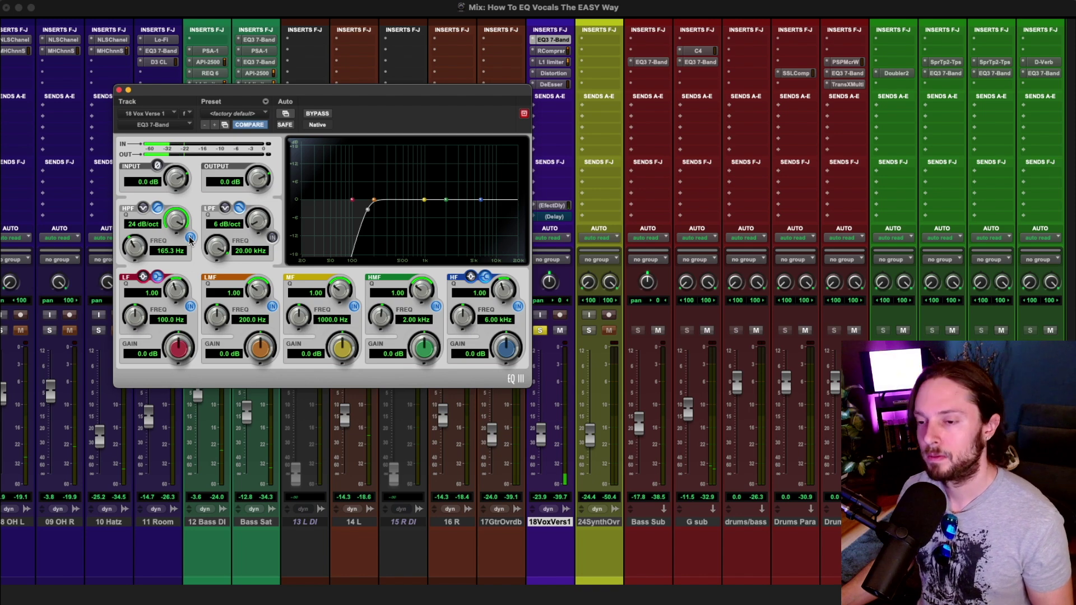
pyautogui.click(190, 238)
pyautogui.click(191, 237)
pyautogui.click(540, 330)
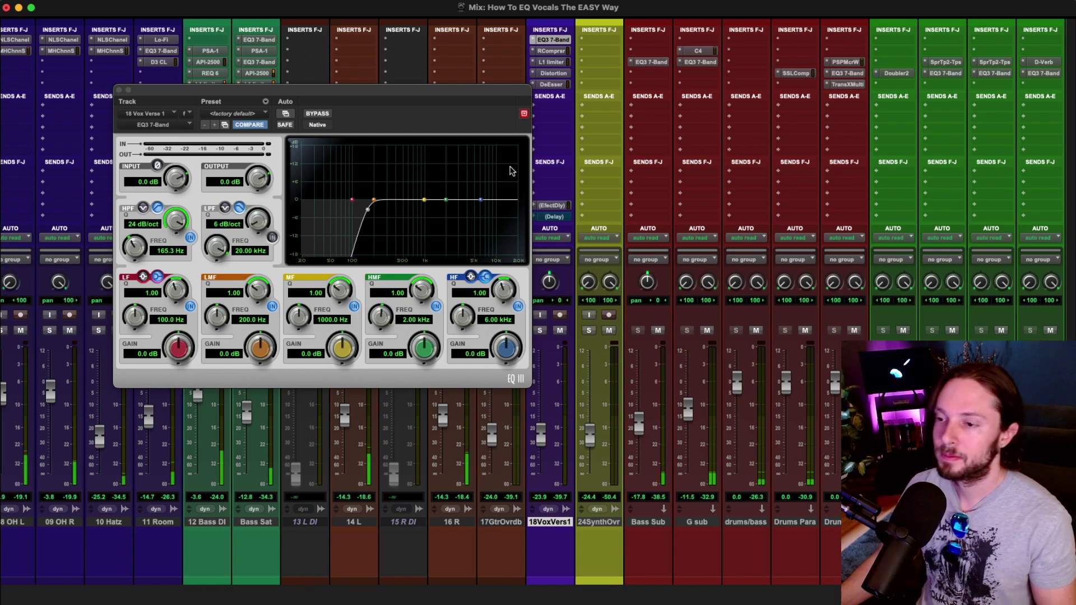
# Sweep a boosted mid-frequency band with Q 3.51 to 711.8 Hz and turn it into a -8.4 dB cut
pyautogui.moveTo(424, 200); pyautogui.dragTo(394, 171)
pyautogui.moveTo(342, 284); pyautogui.dragTo(345, 267)
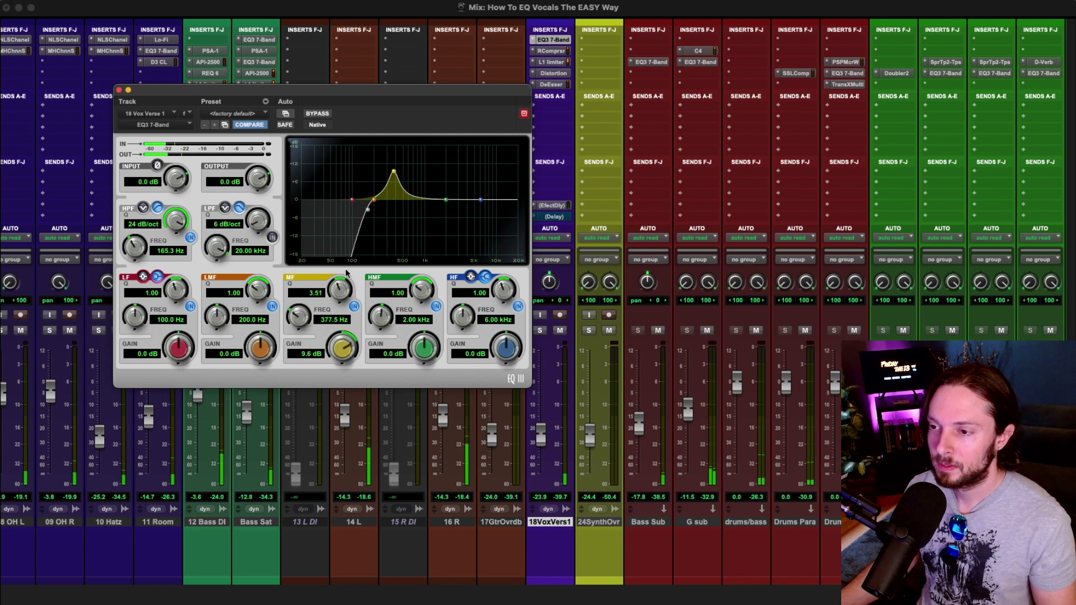
pyautogui.moveTo(299, 320); pyautogui.dragTo(302, 301)
pyautogui.moveTo(334, 350); pyautogui.dragTo(334, 349)
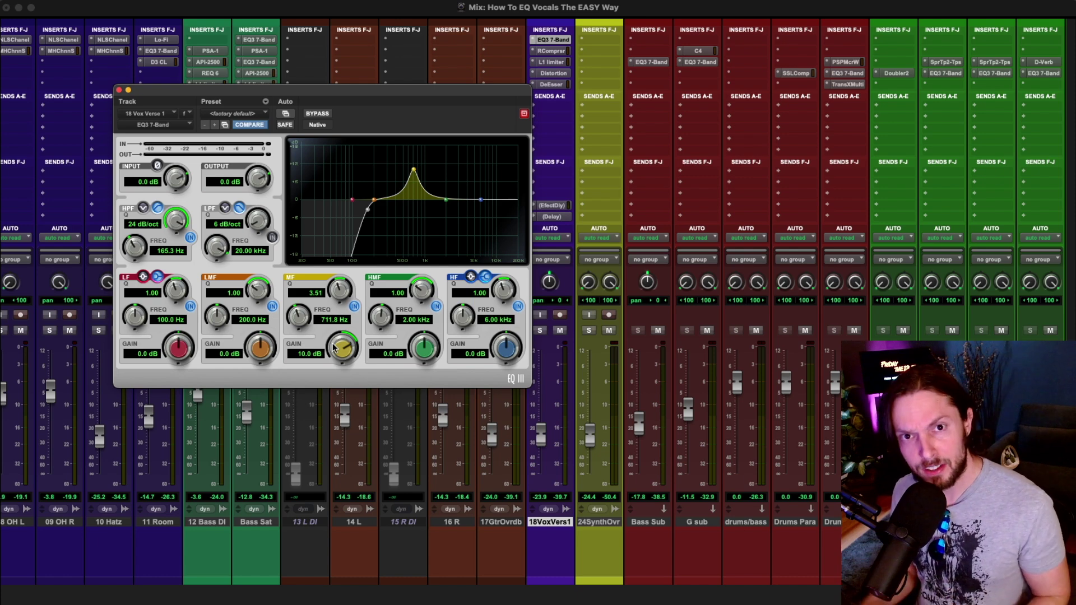
pyautogui.moveTo(334, 347); pyautogui.dragTo(317, 395)
pyautogui.moveTo(346, 356); pyautogui.dragTo(337, 359)
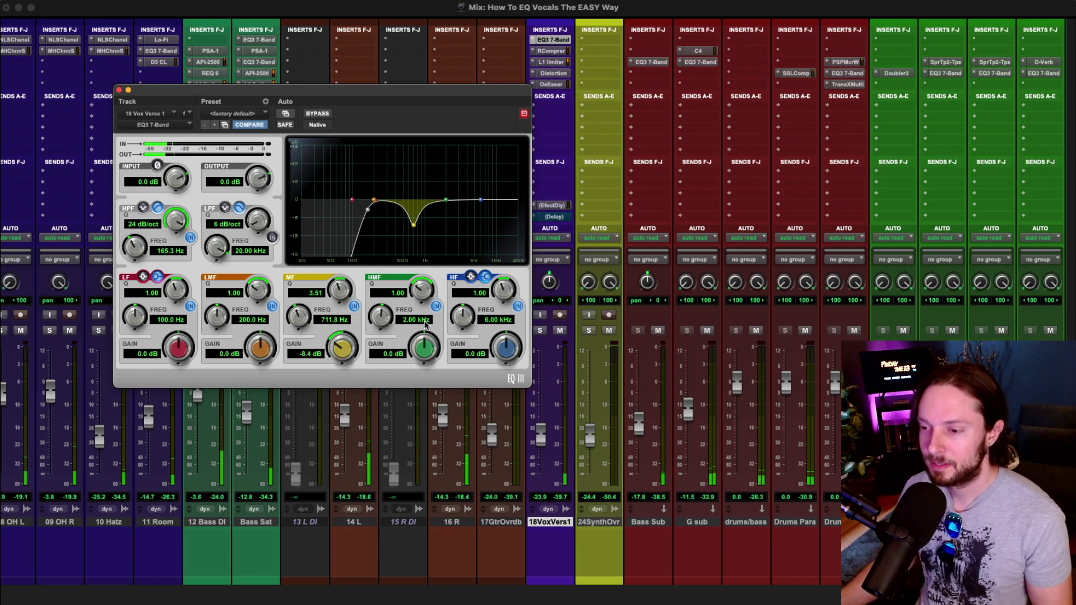
# Compare the vocal with the mid-frequency cut off and on, in the full mix and soloed, ending with solo off
pyautogui.click(354, 306)
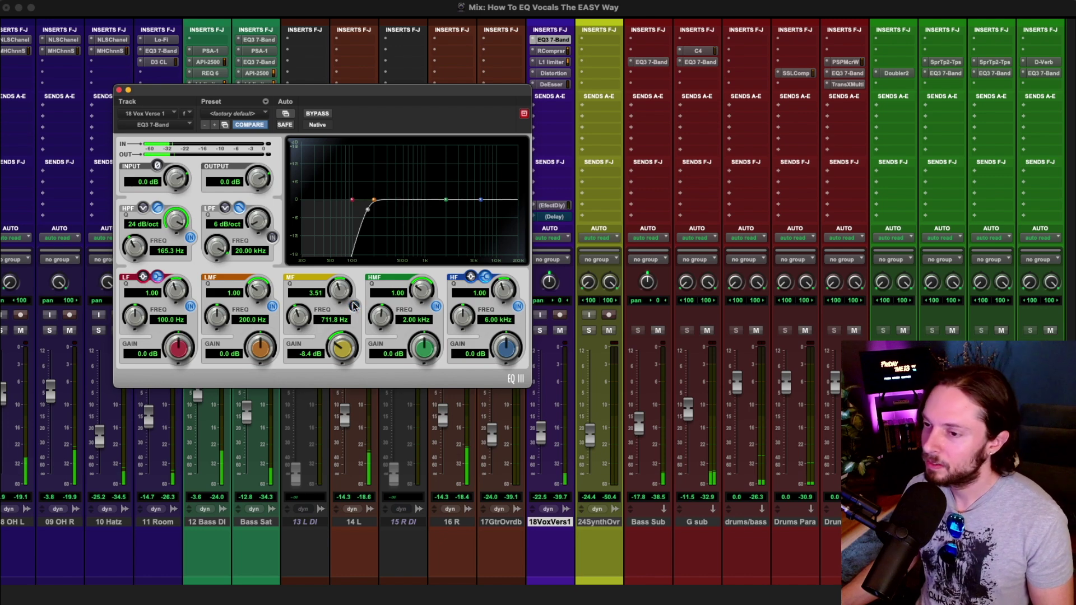
pyautogui.click(354, 306)
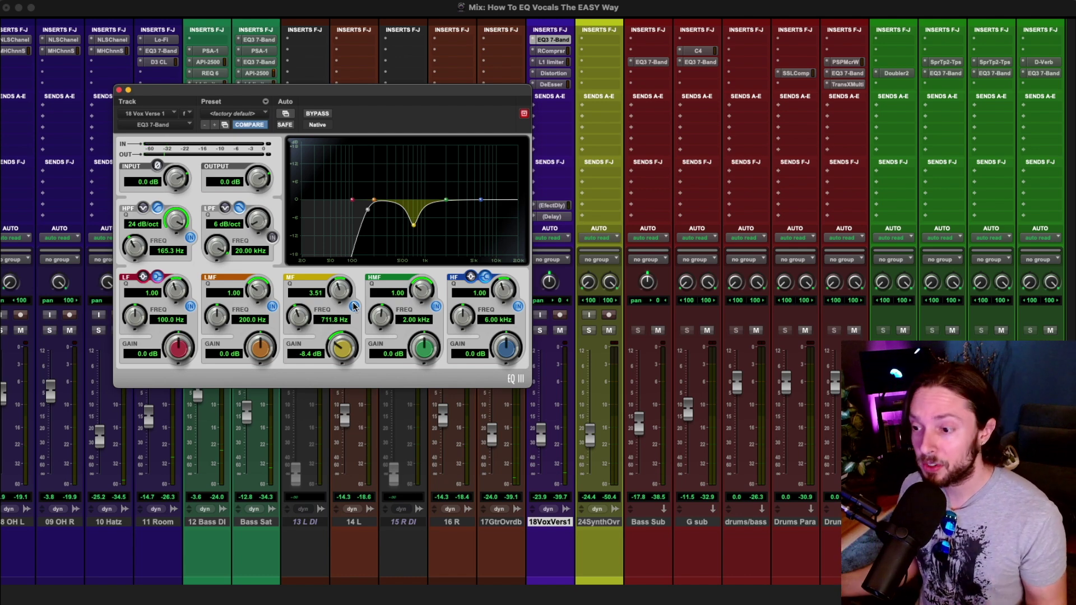
pyautogui.click(540, 331)
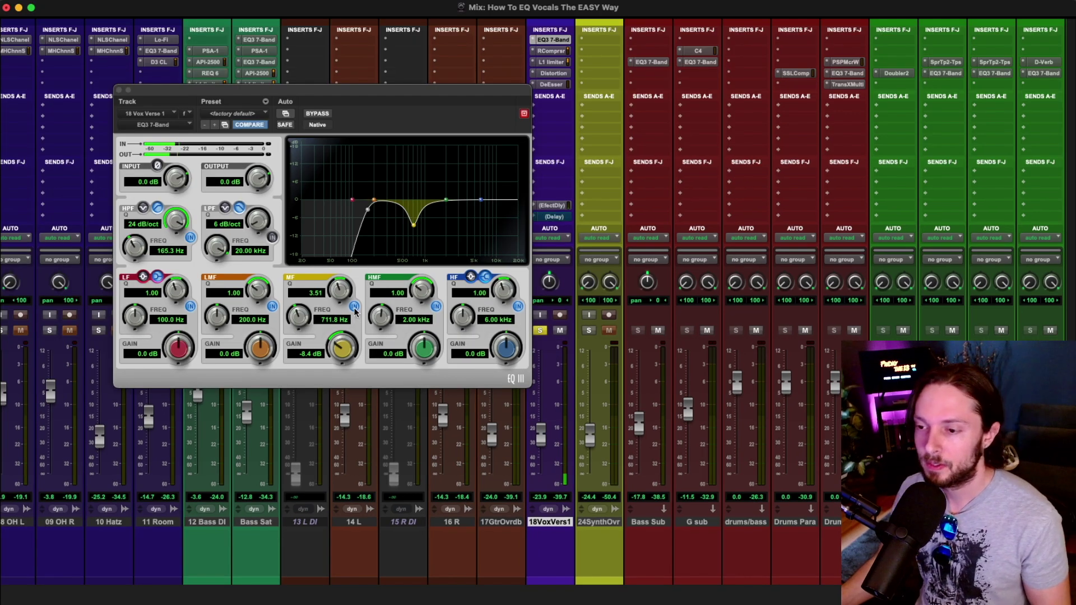
pyautogui.click(354, 308)
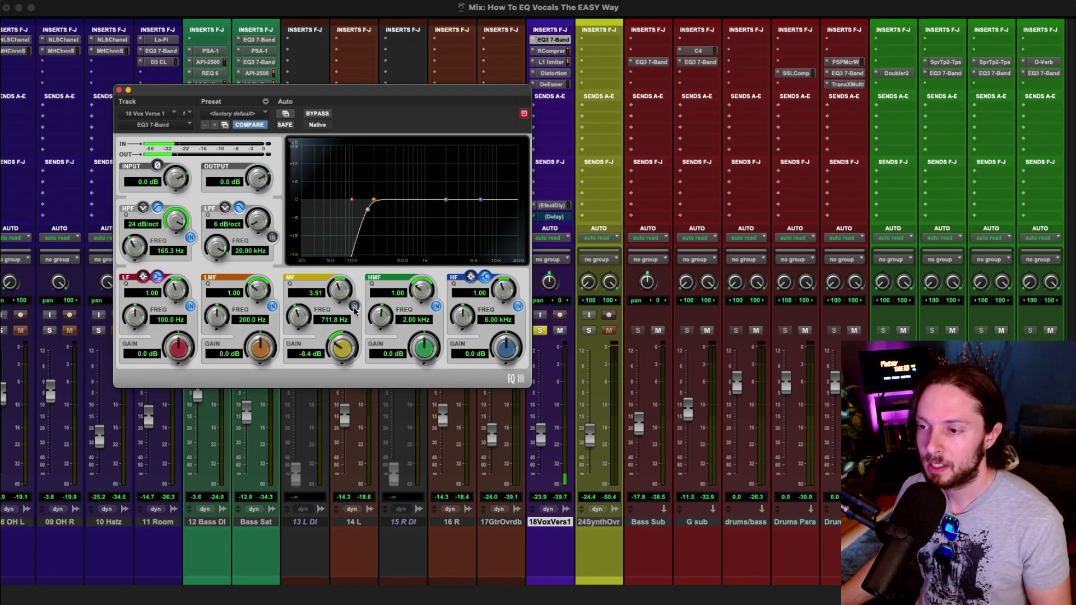
pyautogui.click(354, 307)
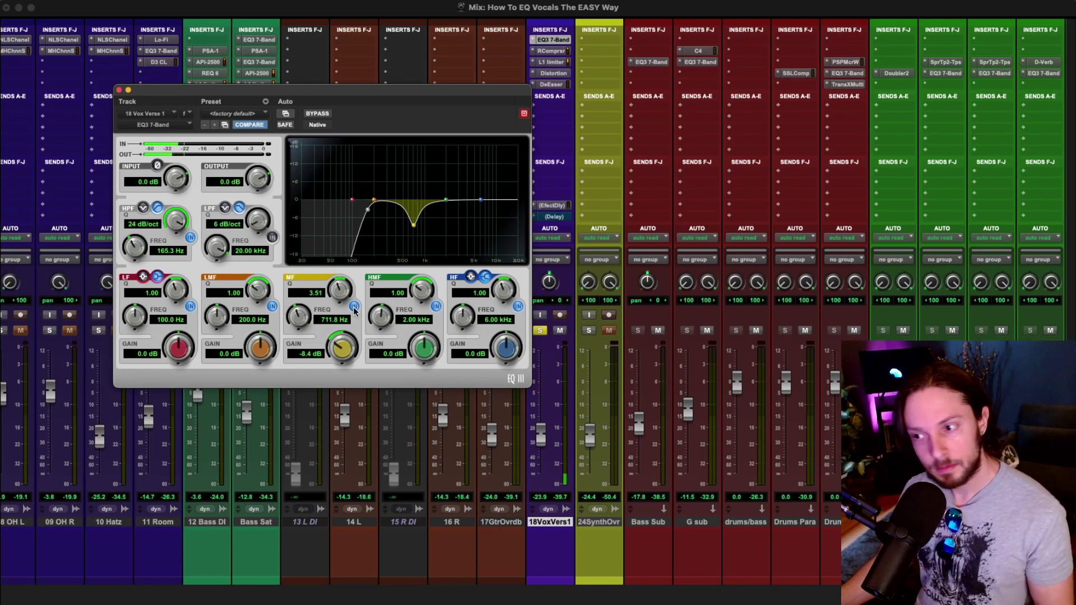
pyautogui.click(354, 307)
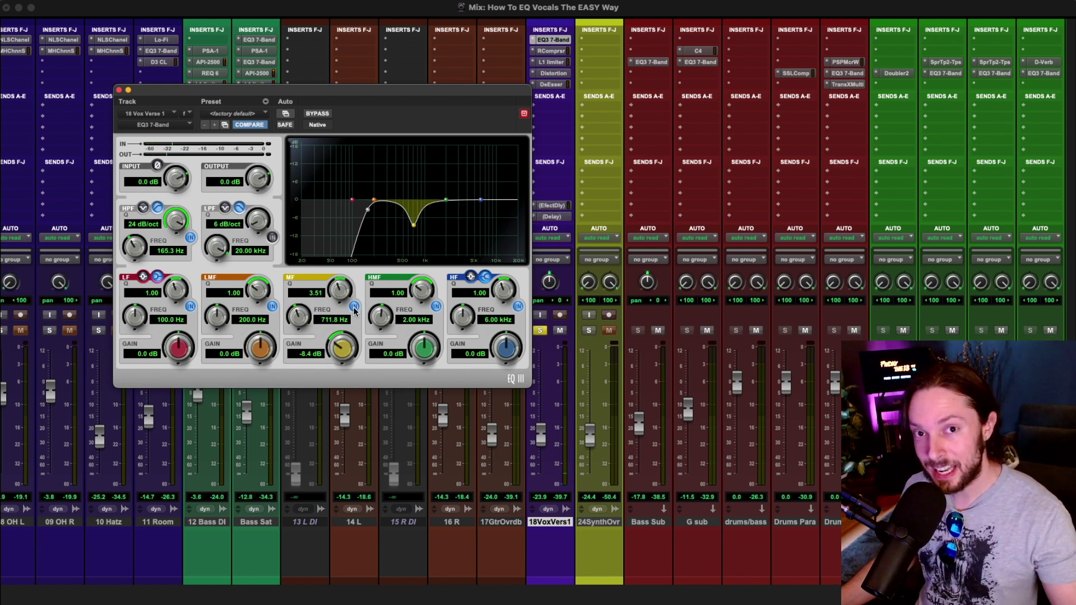
pyautogui.click(545, 330)
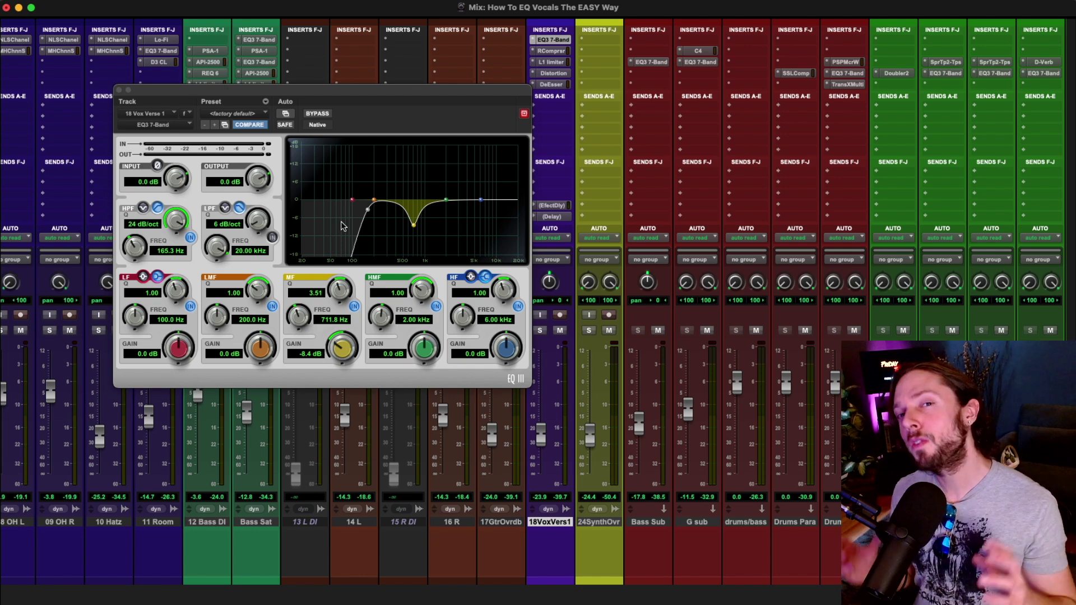
# Set the vocal EQ's low-frequency shelf to 500 Hz with a gain of -6.5 dB
pyautogui.click(140, 319)
pyautogui.moveTo(140, 319); pyautogui.dragTo(137, 303)
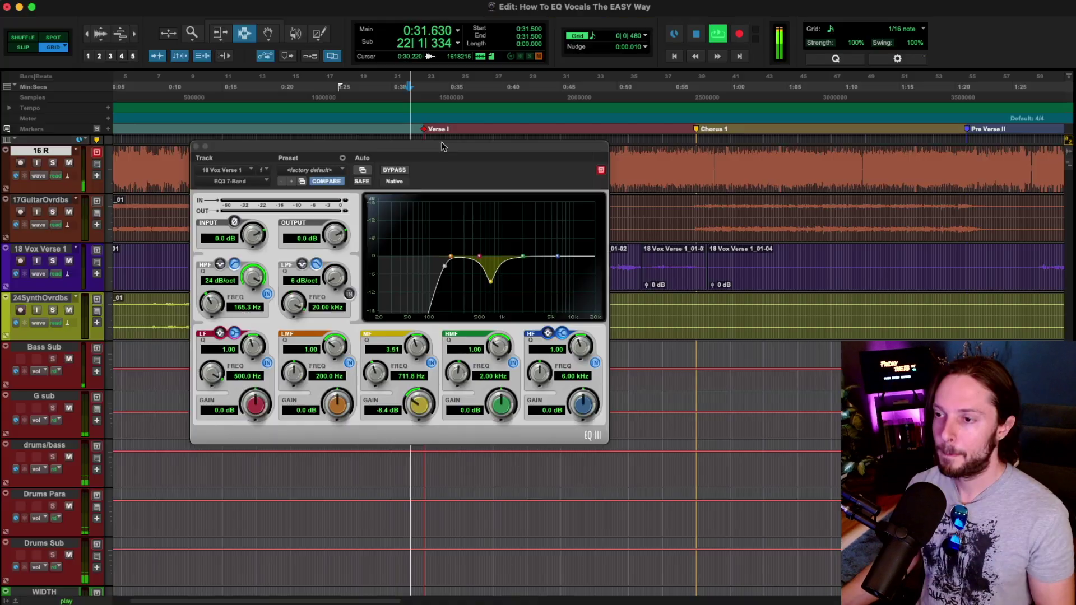
pyautogui.press('super+equal')
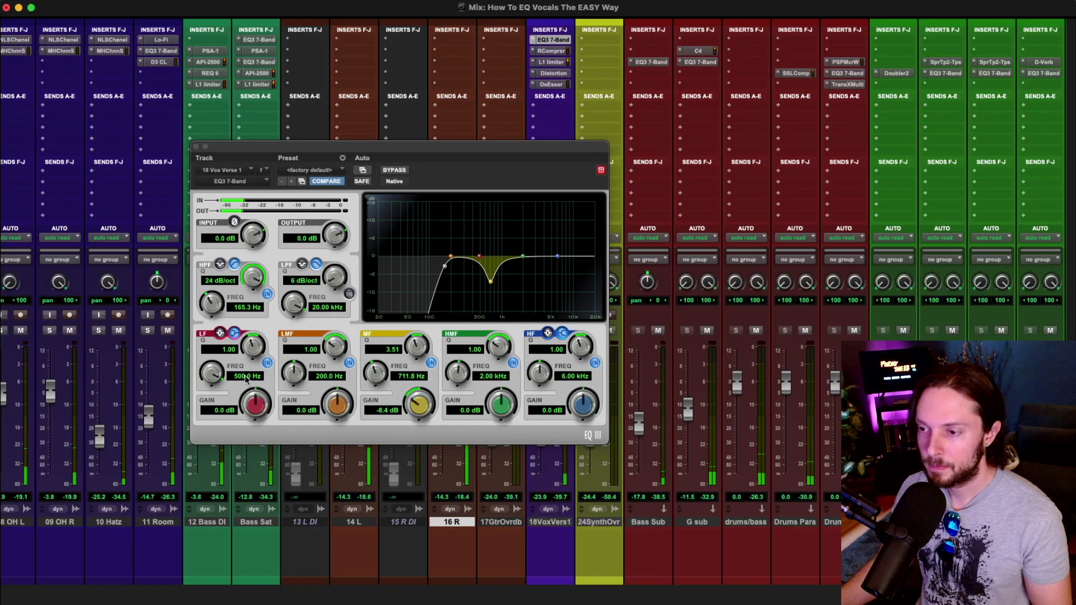
pyautogui.moveTo(256, 402)
pyautogui.mouseDown()
pyautogui.moveTo(260, 367)
pyautogui.moveTo(225, 414)
pyautogui.moveTo(244, 406)
pyautogui.mouseUp()
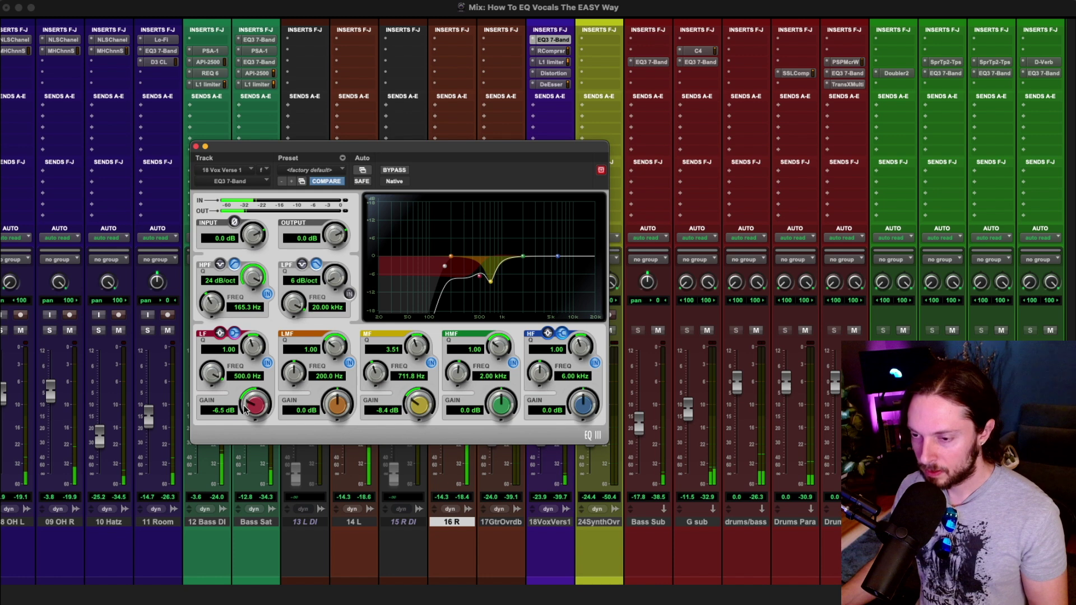
# Compare the vocal with the low-frequency shelf off and on, and lower the shelf's gain to -7.6 dB
pyautogui.click(268, 364)
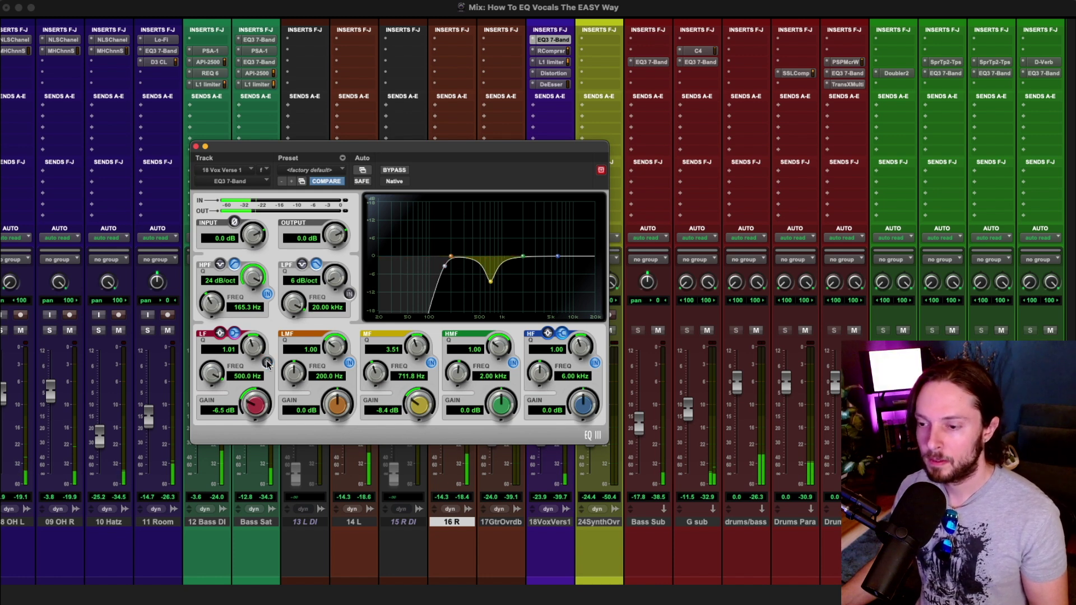
pyautogui.click(268, 363)
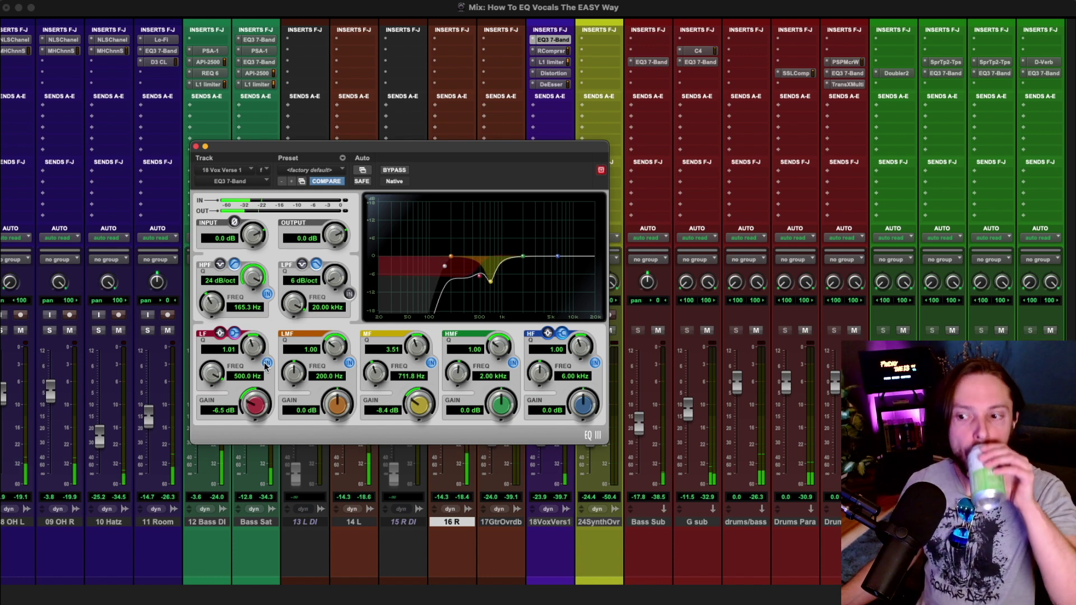
pyautogui.moveTo(250, 402); pyautogui.dragTo(253, 406)
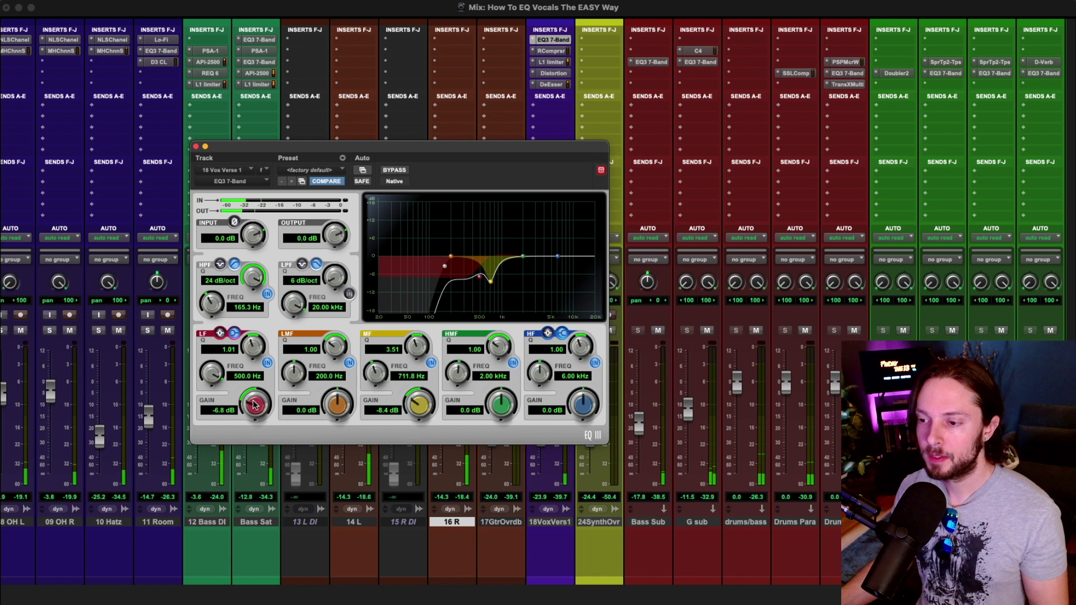
pyautogui.moveTo(254, 405); pyautogui.dragTo(254, 413)
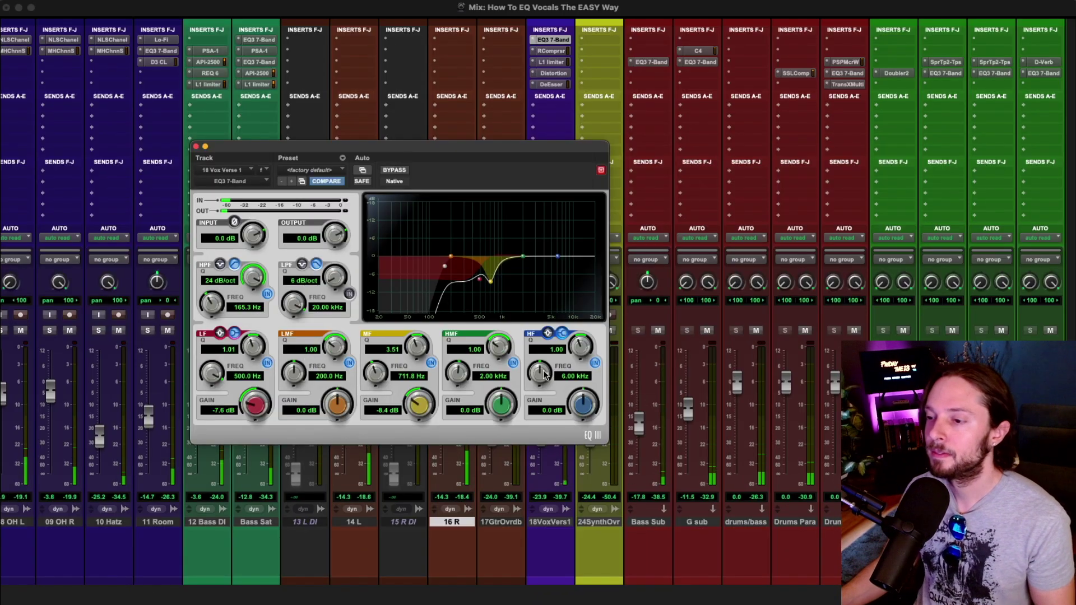
# Switch the high-frequency band to a bell shape and set it to 7.06 kHz, 5.4 dB gain and Q 0.80
pyautogui.moveTo(543, 374)
pyautogui.mouseDown()
pyautogui.moveTo(529, 379)
pyautogui.moveTo(539, 361)
pyautogui.mouseUp()
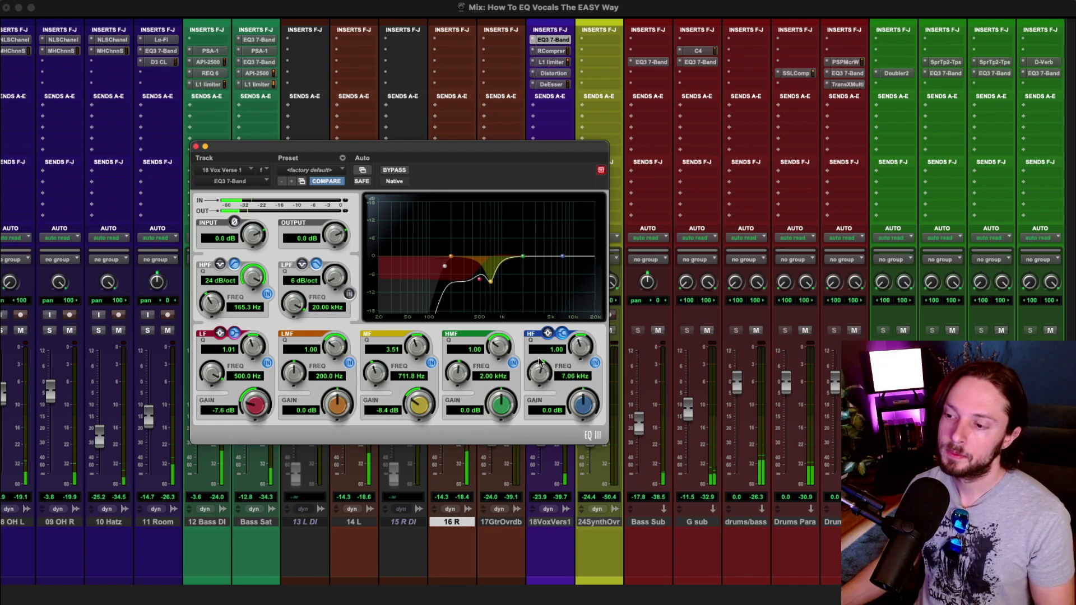
pyautogui.moveTo(570, 400); pyautogui.dragTo(562, 354)
pyautogui.click(562, 333)
pyautogui.moveTo(583, 413)
pyautogui.mouseDown()
pyautogui.moveTo(580, 392)
pyautogui.moveTo(580, 404)
pyautogui.mouseUp()
pyautogui.moveTo(575, 352); pyautogui.dragTo(573, 357)
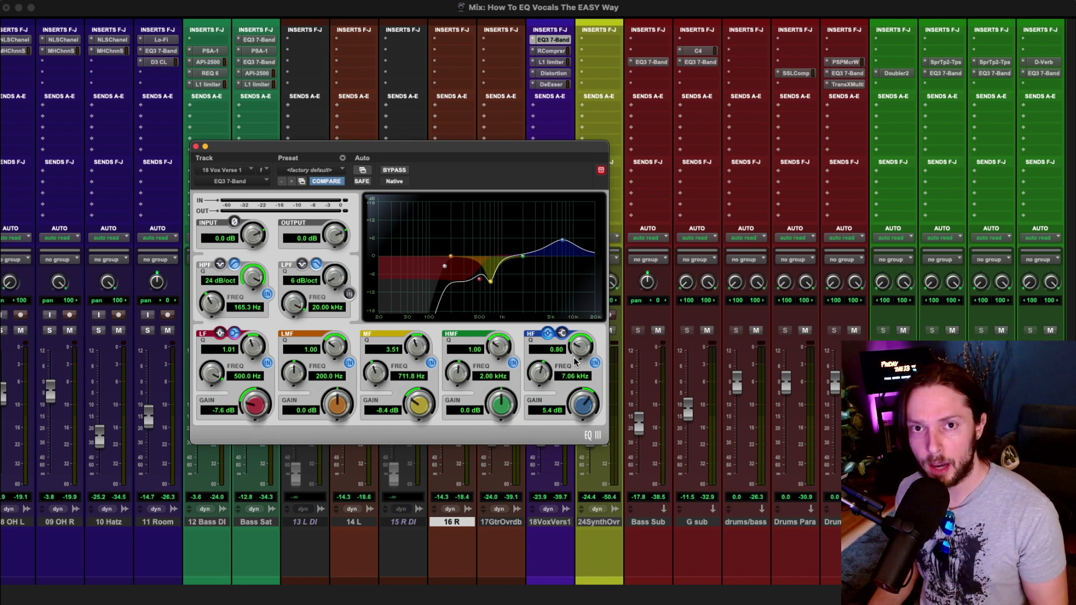
# Play the mix and compare the vocal with the high-frequency boost off and on
pyautogui.press('space')
pyautogui.click(594, 363)
pyautogui.click(594, 363)
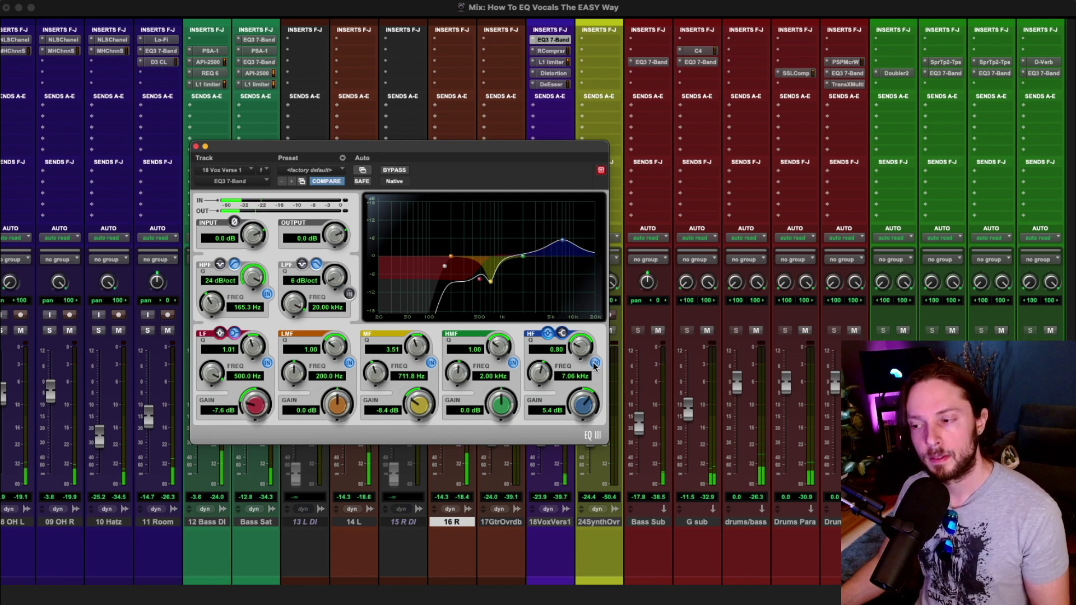
pyautogui.click(594, 363)
pyautogui.click(594, 364)
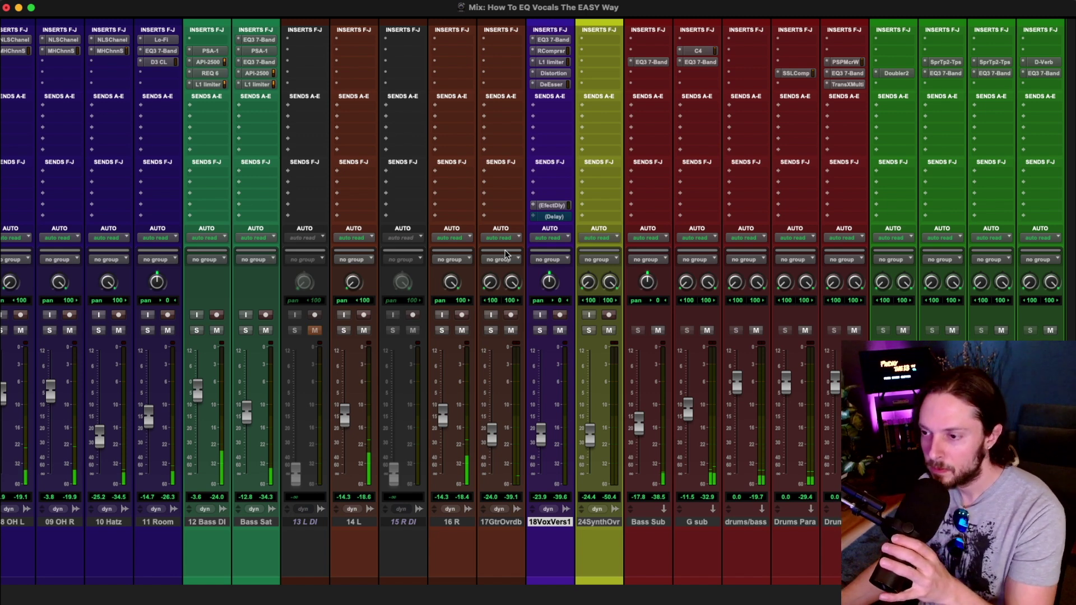
# Open the verse vocal's EQ, solo the vocal and compare it with the whole EQ bypassed and active
pyautogui.click(553, 39)
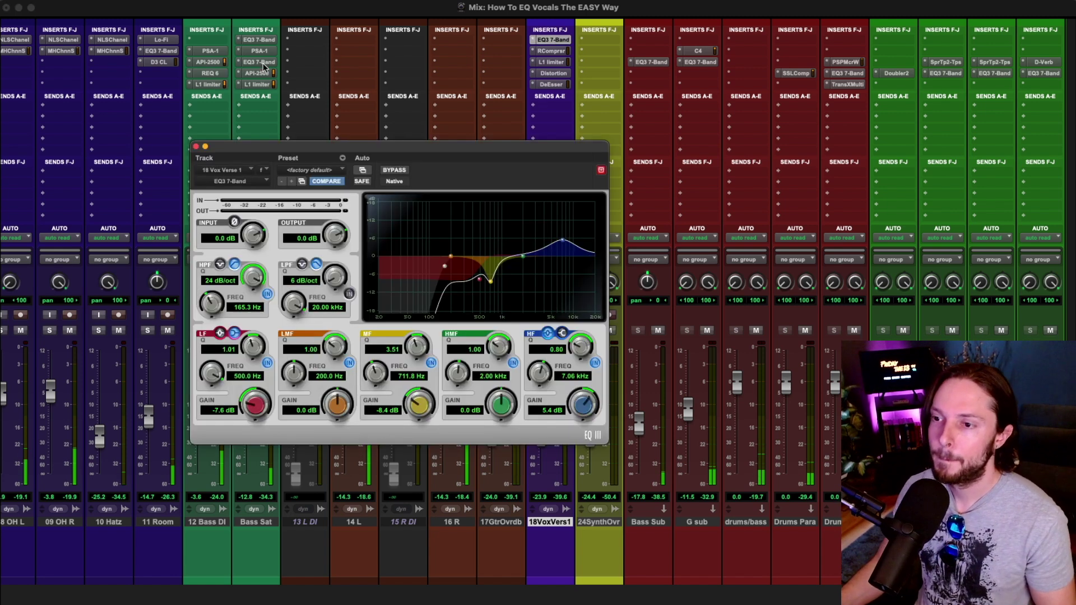
pyautogui.moveTo(391, 147); pyautogui.dragTo(296, 59)
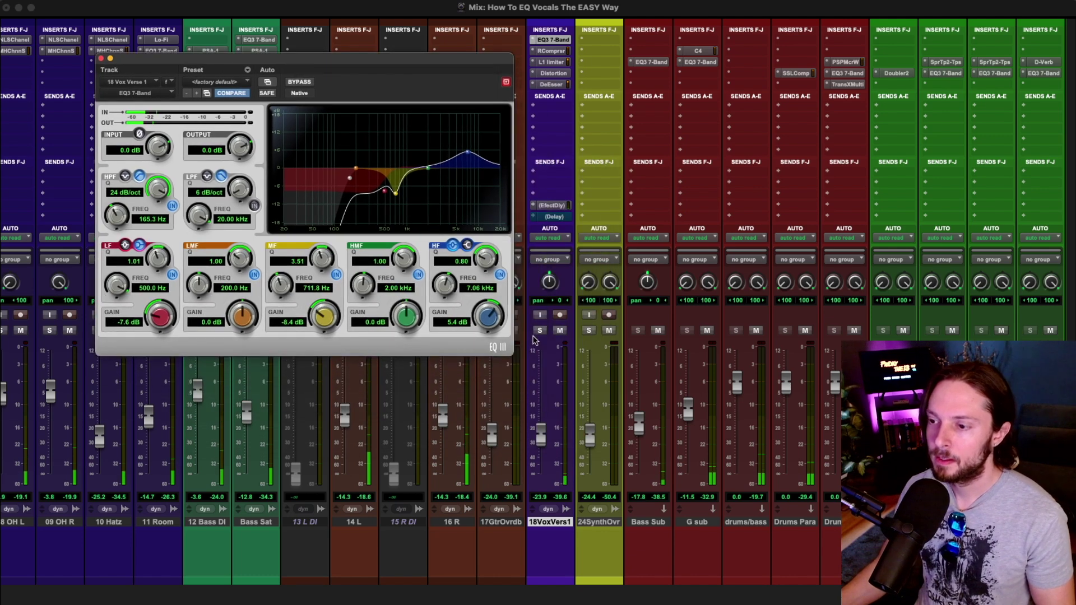
pyautogui.click(298, 82)
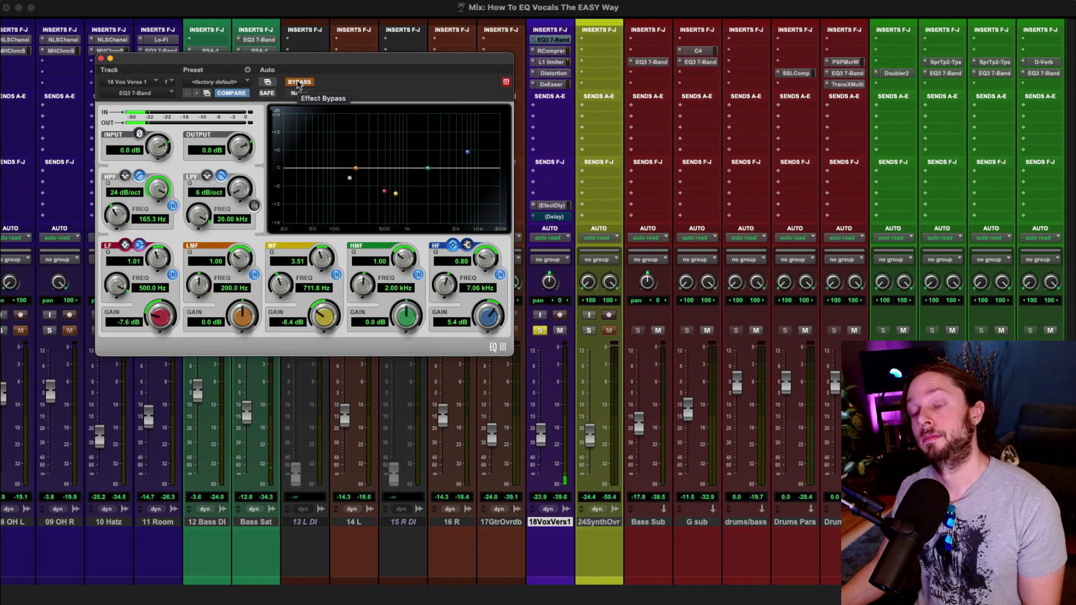
pyautogui.click(298, 82)
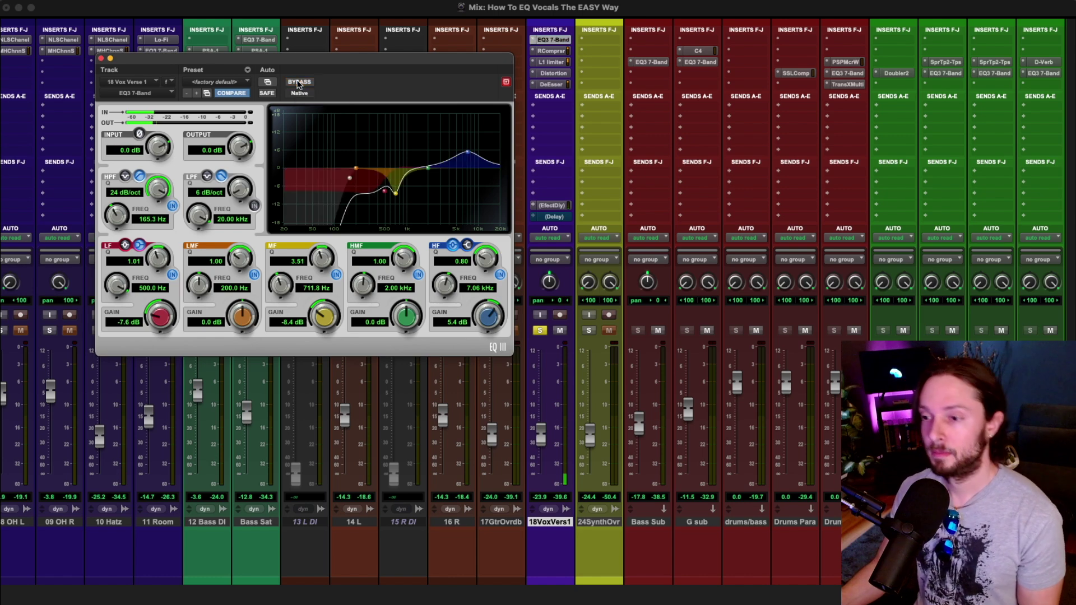
# Unsolo the verse vocal and compare it in the full mix with its EQ bypassed and active several times
pyautogui.click(540, 331)
pyautogui.click(299, 82)
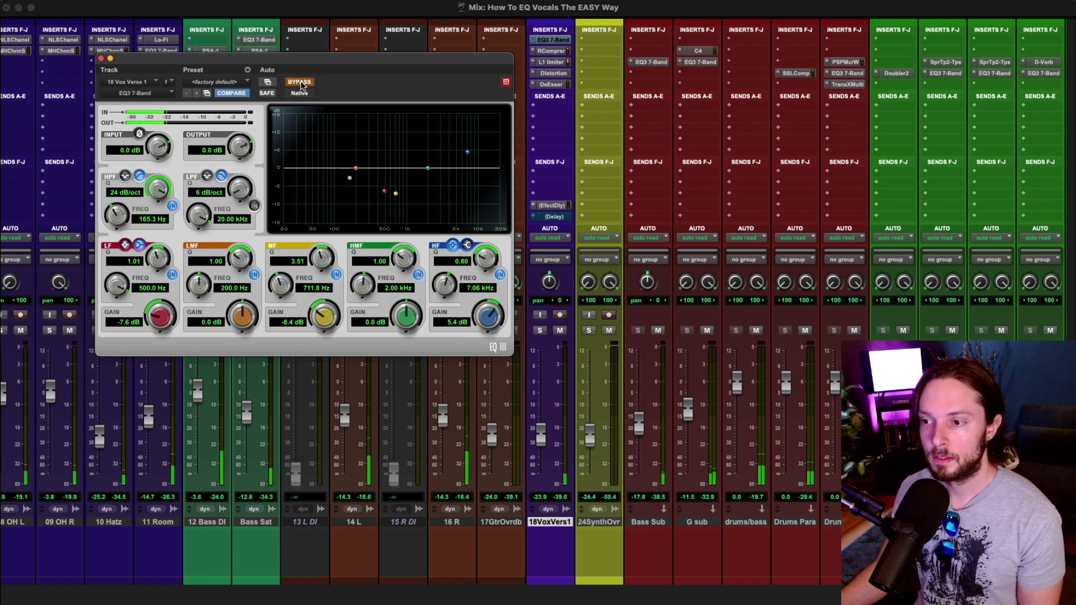
pyautogui.click(300, 82)
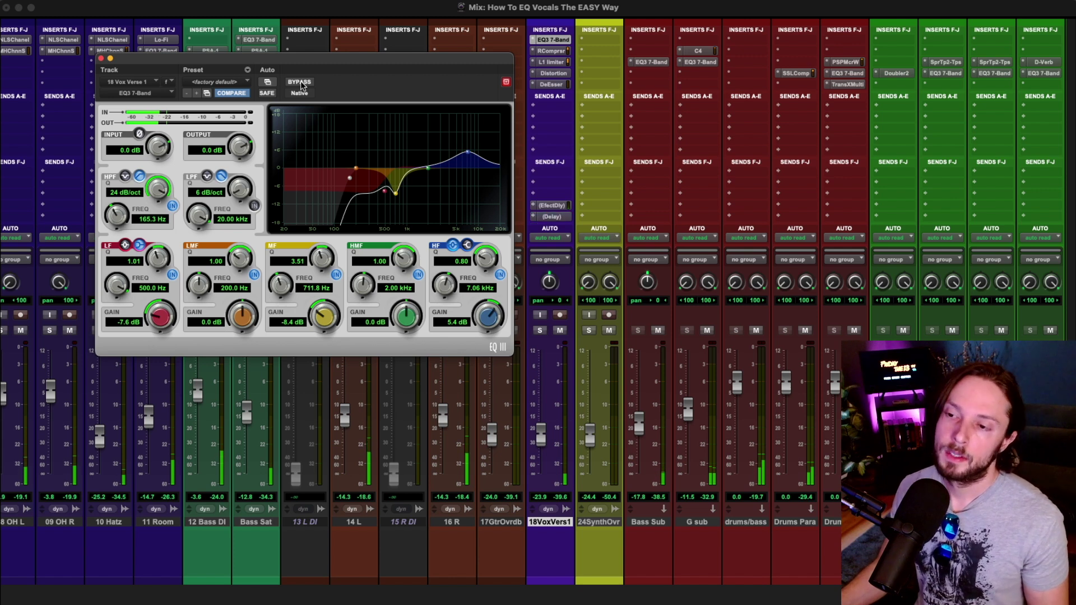
pyautogui.click(300, 82)
pyautogui.click(301, 82)
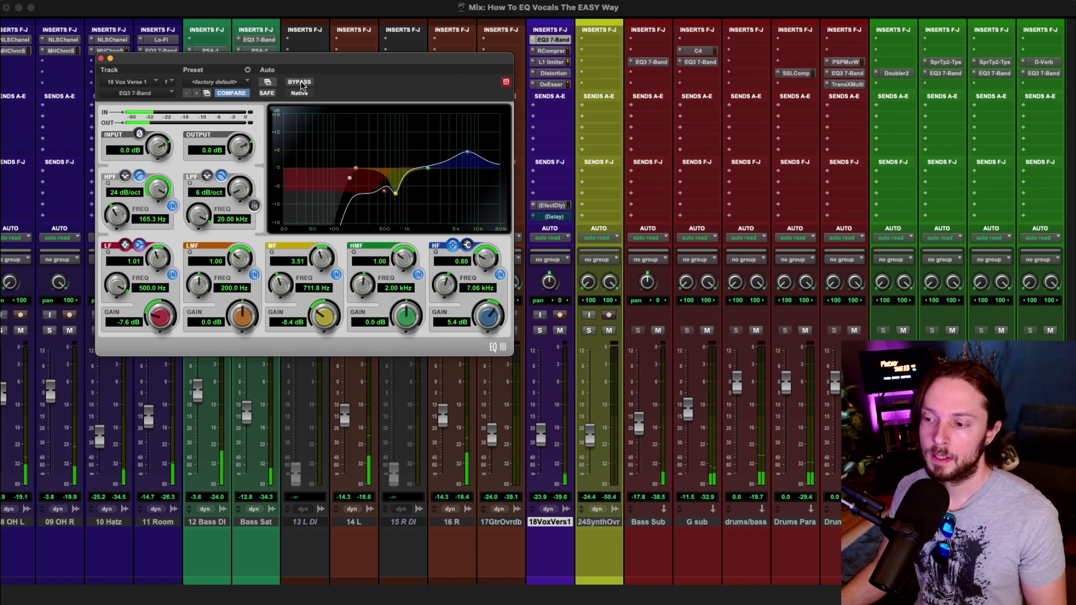
pyautogui.click(300, 82)
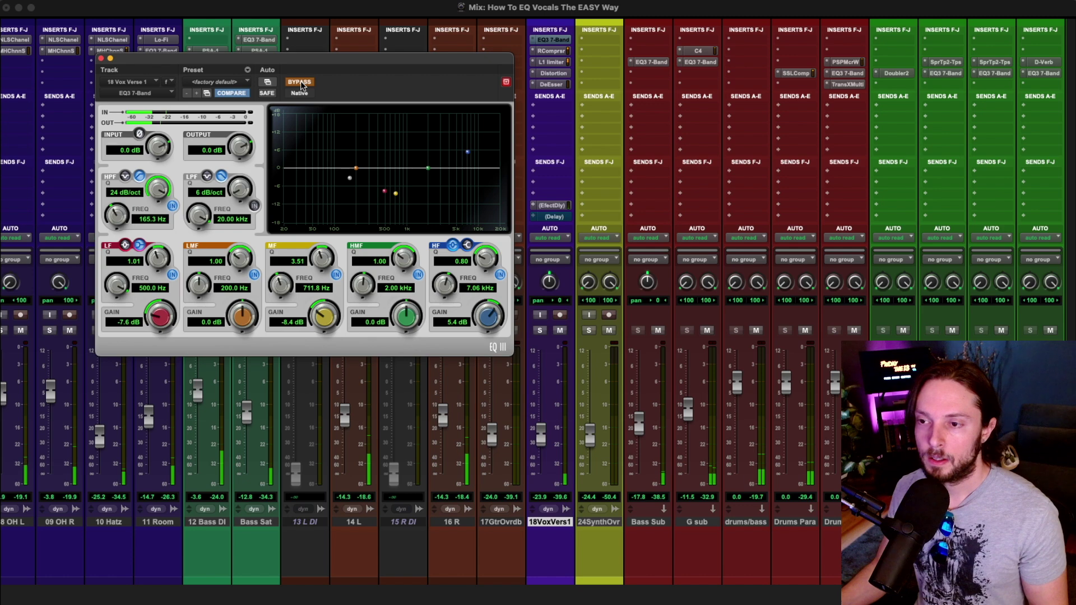
pyautogui.click(300, 82)
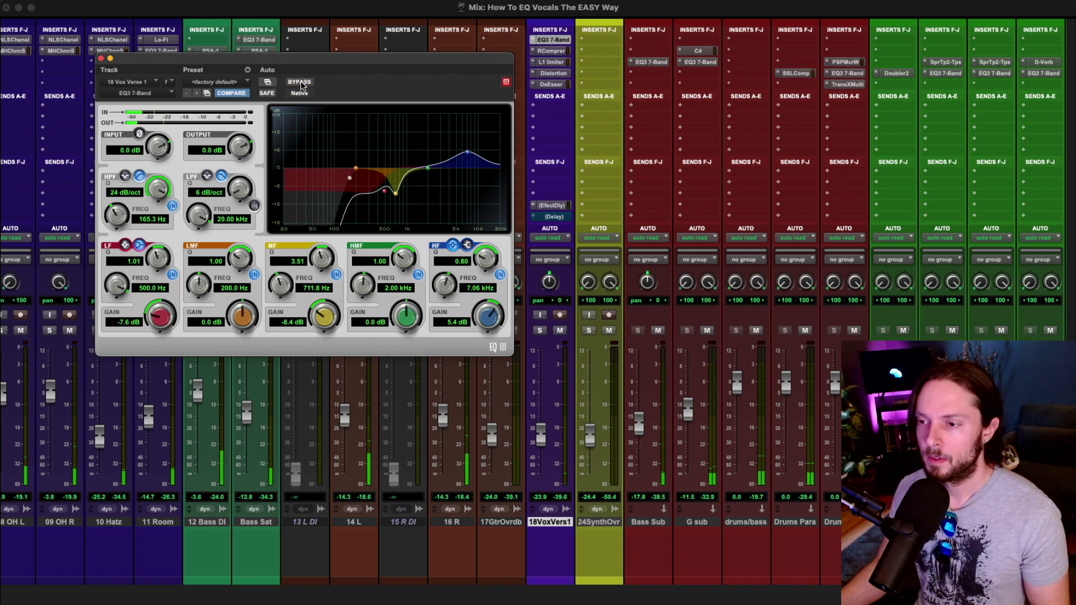
pyautogui.click(300, 82)
pyautogui.click(300, 82)
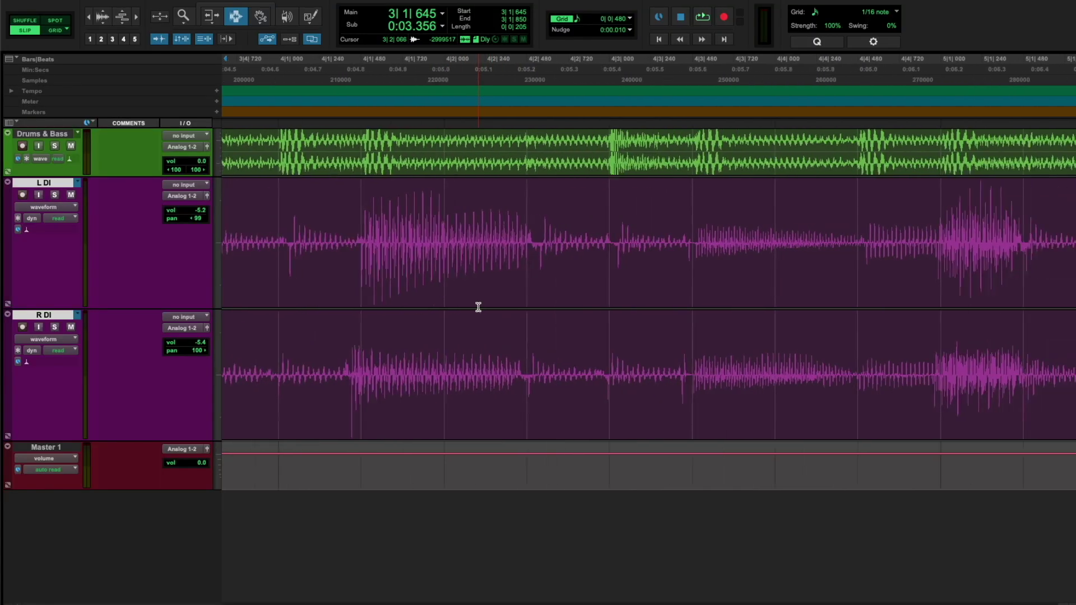
pyautogui.moveTo(555, 217); pyautogui.dragTo(624, 339)
pyautogui.moveTo(567, 223); pyautogui.dragTo(724, 370)
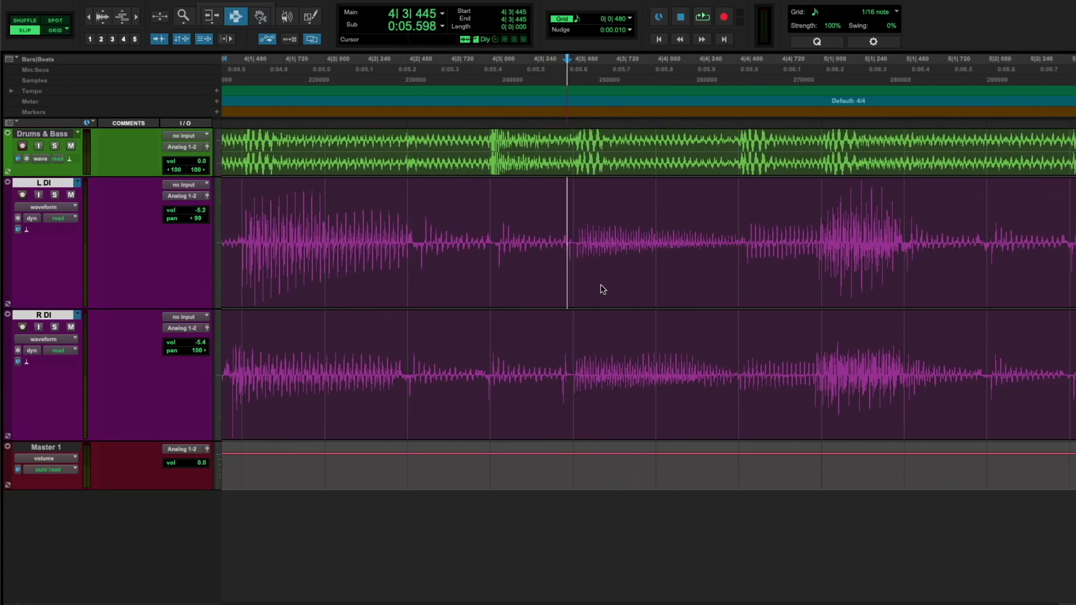
pyautogui.hscroll(5, 568, 279)
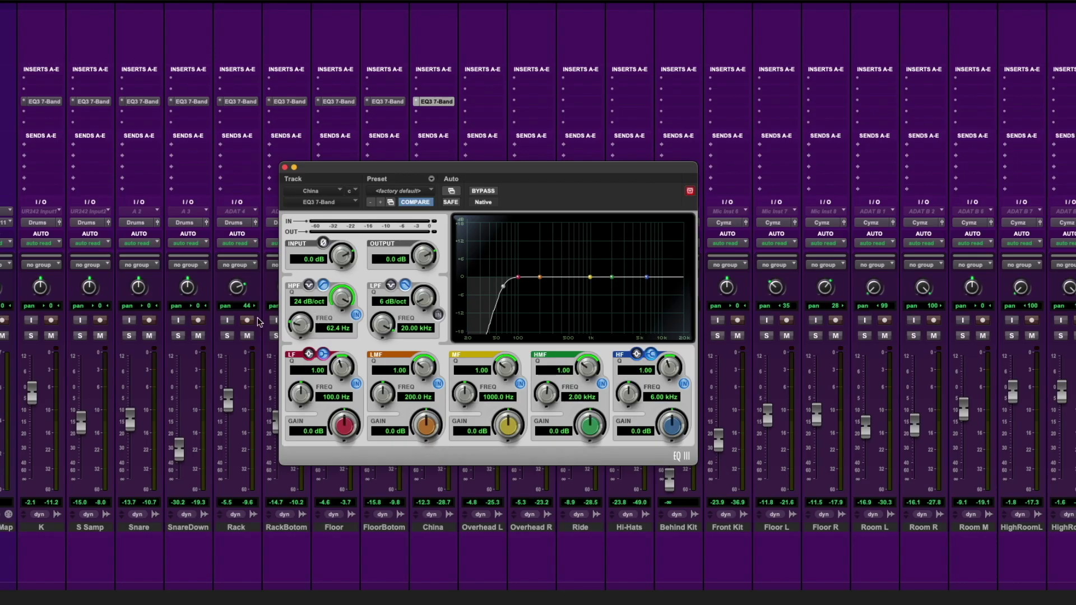
# Raise the high-pass filter frequency in the China track's EQ
pyautogui.moveTo(304, 327); pyautogui.dragTo(330, 300)
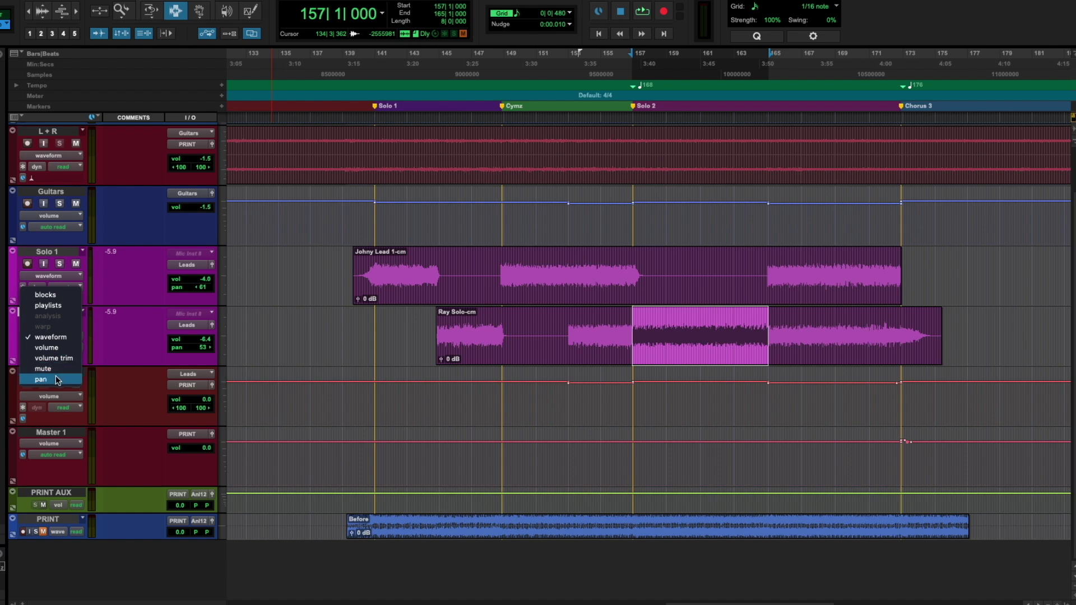
# Show the pan automation of the Solo 2 track and shift the pan line toward the left within the selected bars 157 to 165
pyautogui.click(57, 380)
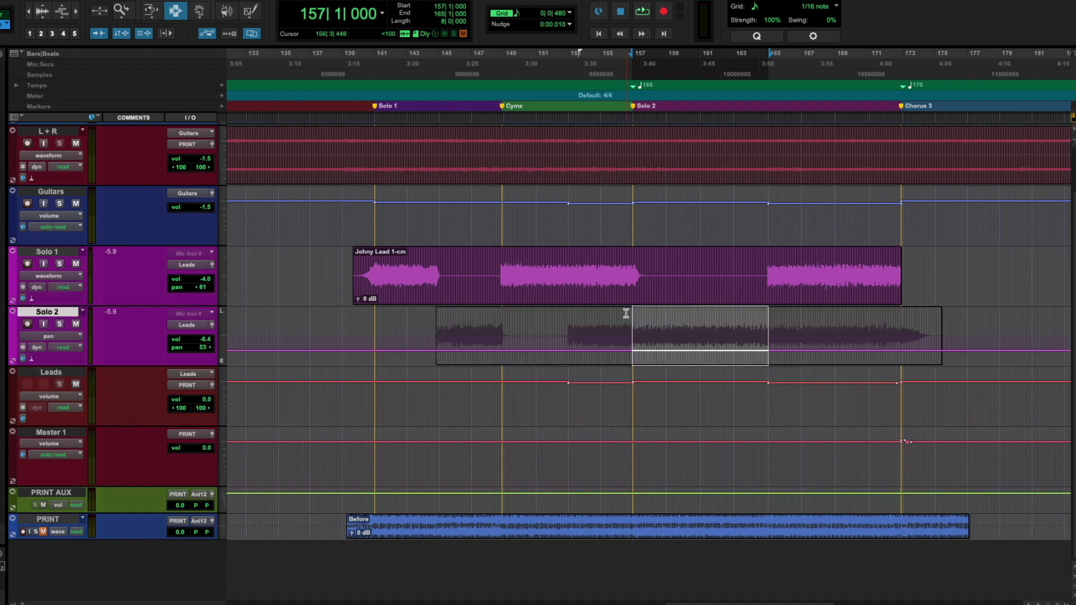
pyautogui.press('F6')
pyautogui.click(686, 343)
pyautogui.moveTo(686, 344); pyautogui.dragTo(684, 242)
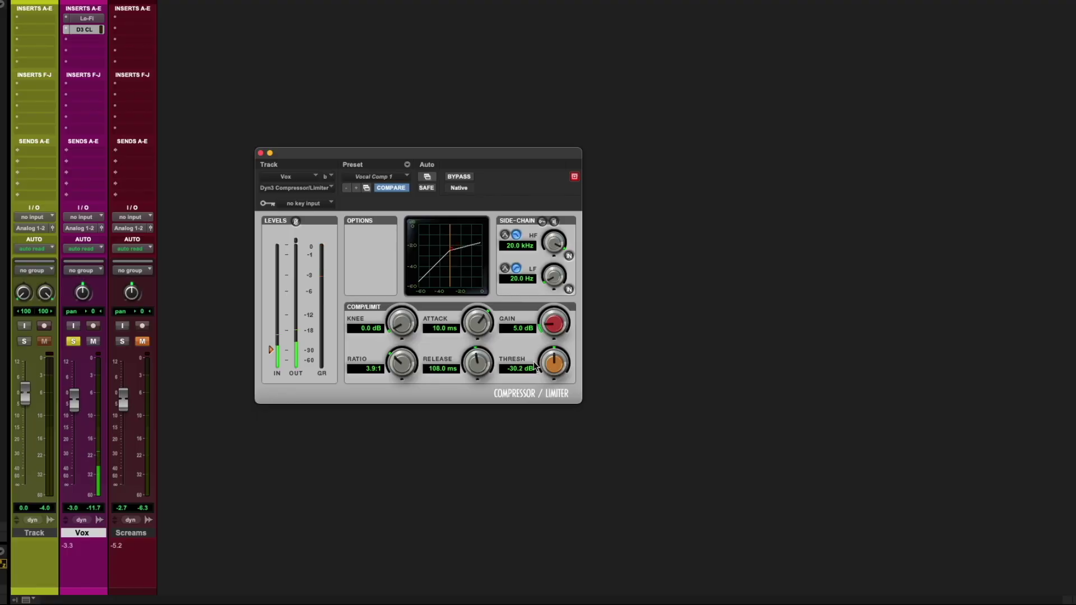
# Adjust the compressor threshold on the Vox track and take the track's EQ out of bypass
pyautogui.moveTo(537, 365); pyautogui.dragTo(540, 370)
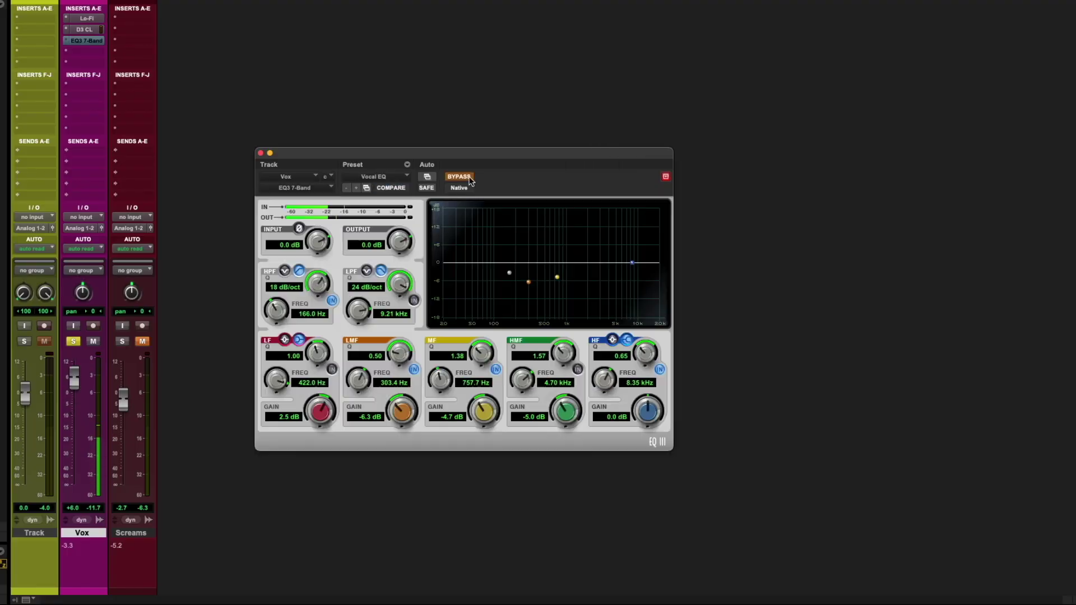
pyautogui.click(469, 178)
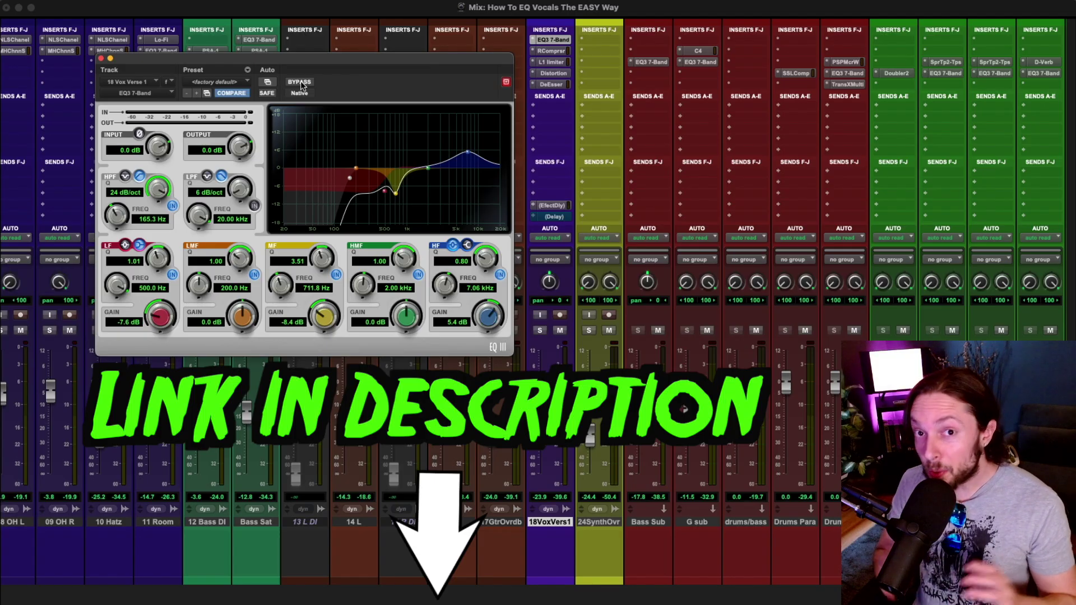